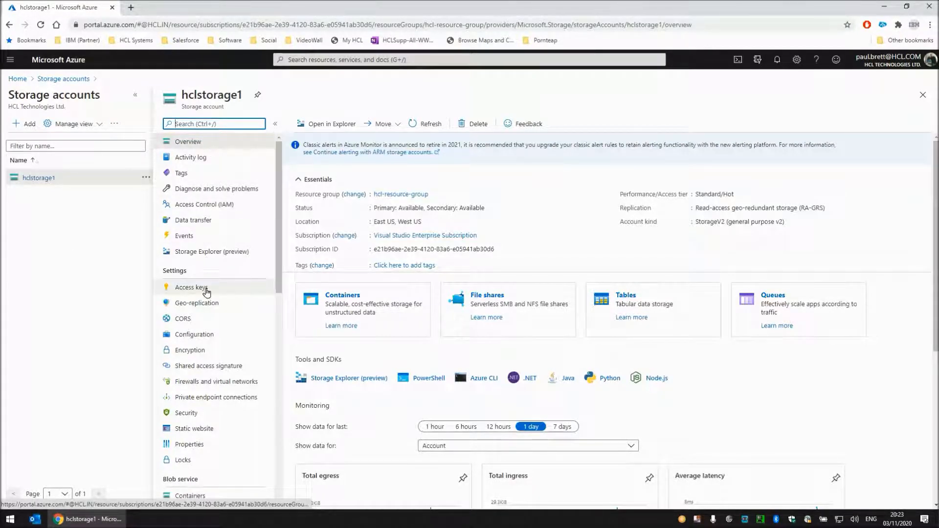
# - Open the hclcontainer1 container of the hclstorage1 storage account and check the blobs stored in it
pyautogui.click(195, 144)
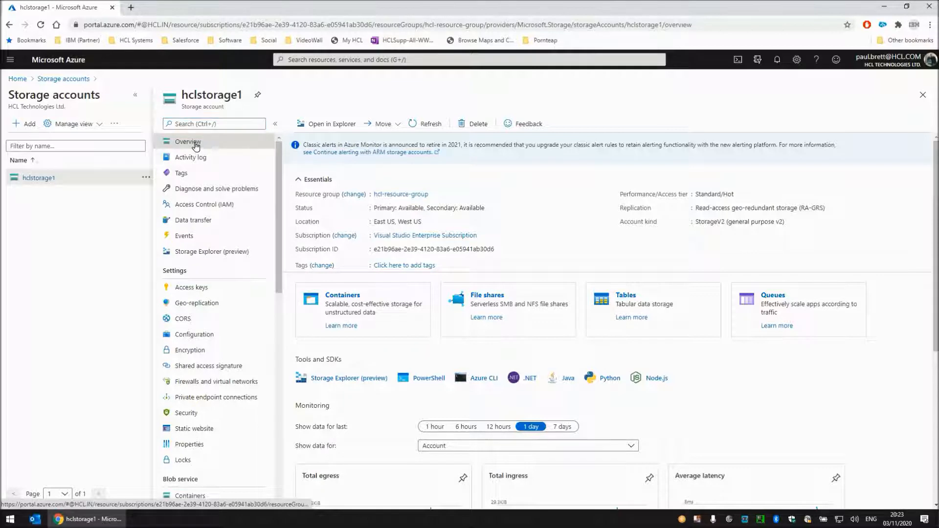
pyautogui.click(343, 296)
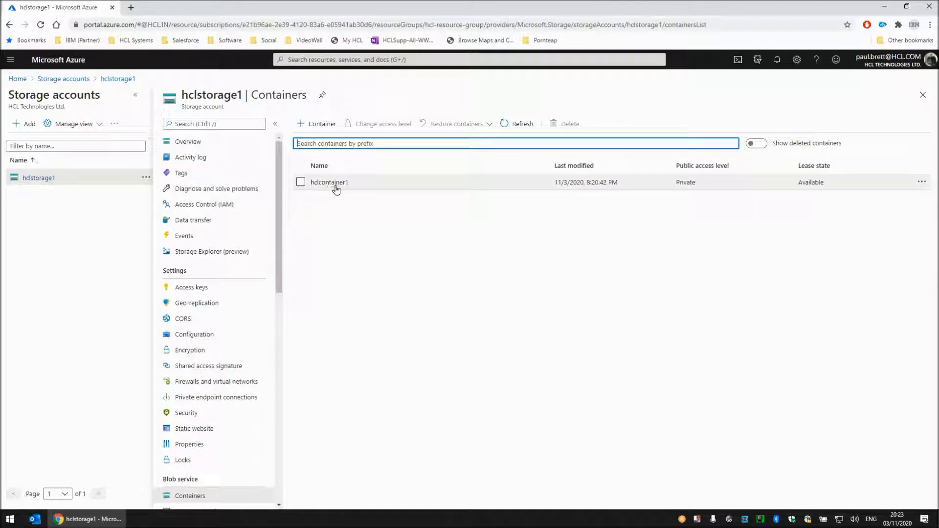
pyautogui.click(336, 187)
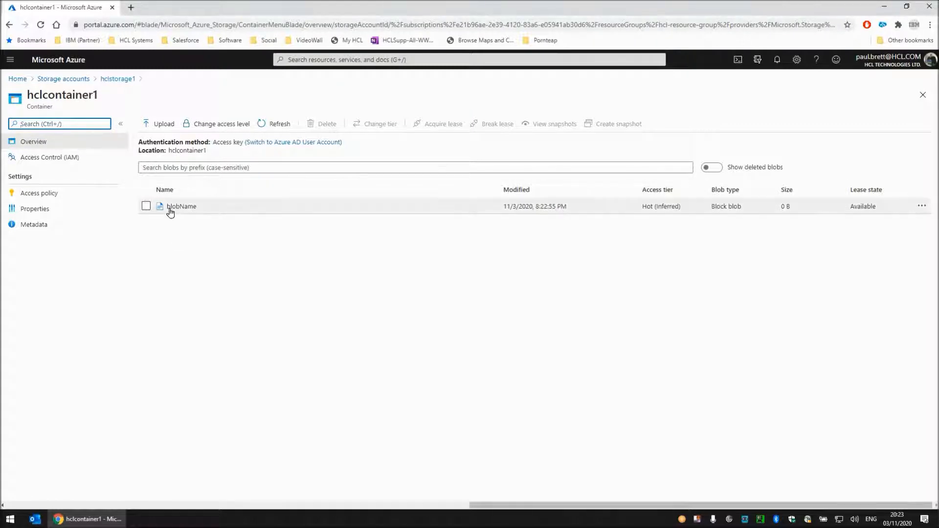
# - Return to the hclstorage1 storage account's overview and view its access keys
pyautogui.click(116, 81)
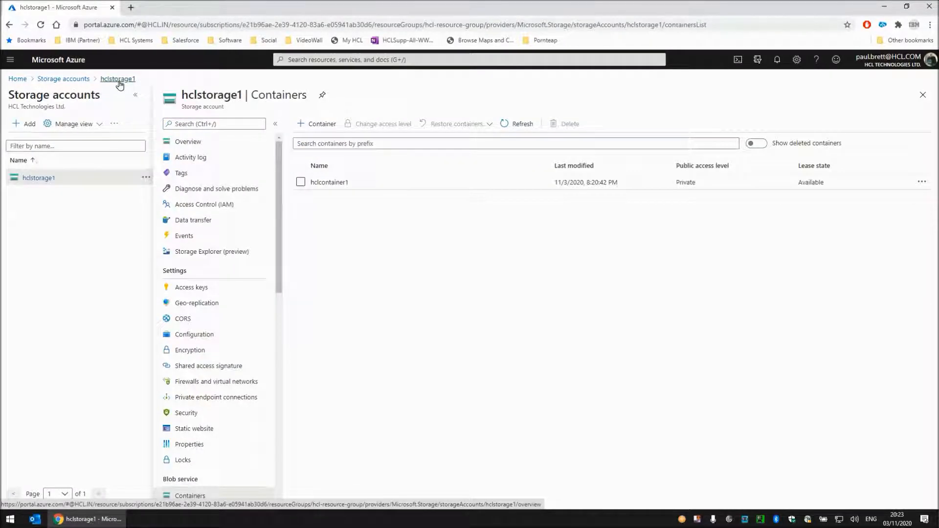
pyautogui.click(188, 143)
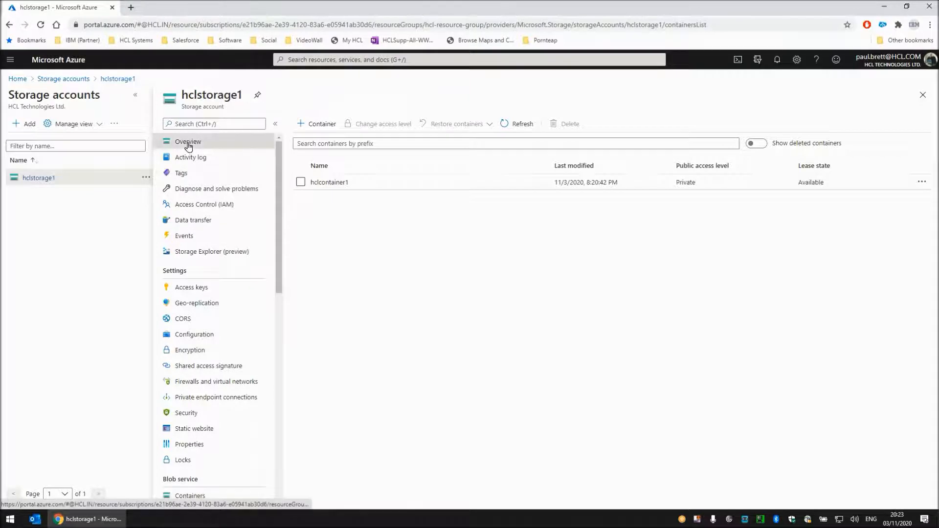
pyautogui.click(194, 288)
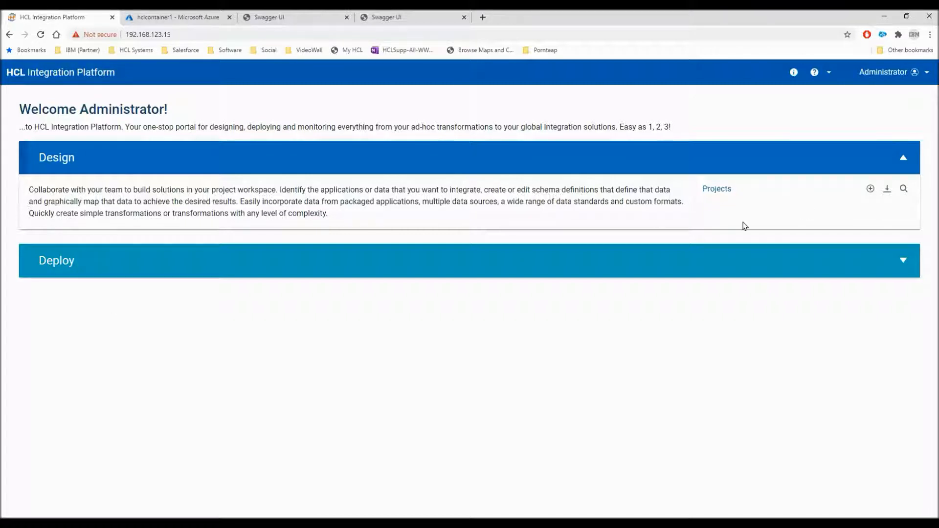
# - In HCL Integration Platform, import the entire project from HclAzureBlob.zip under the project name HclAzureBlob
pyautogui.click(887, 190)
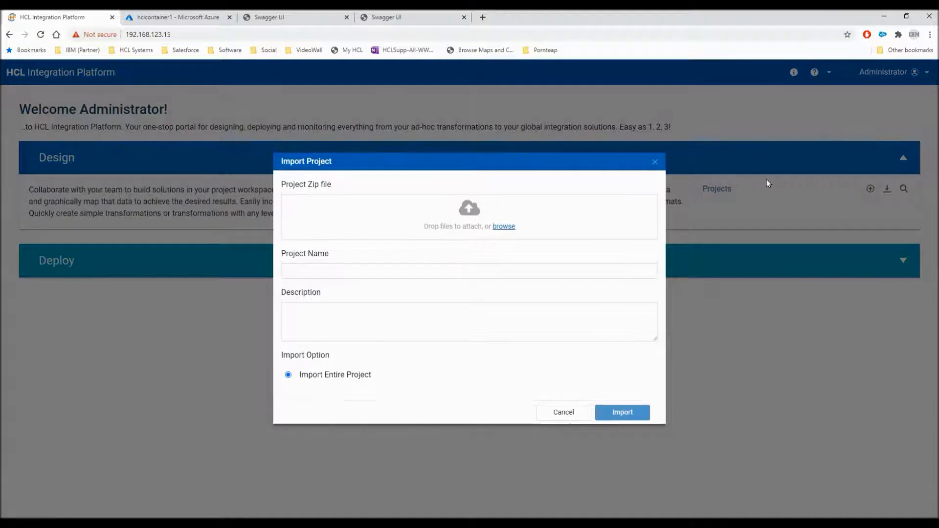
pyautogui.click(504, 226)
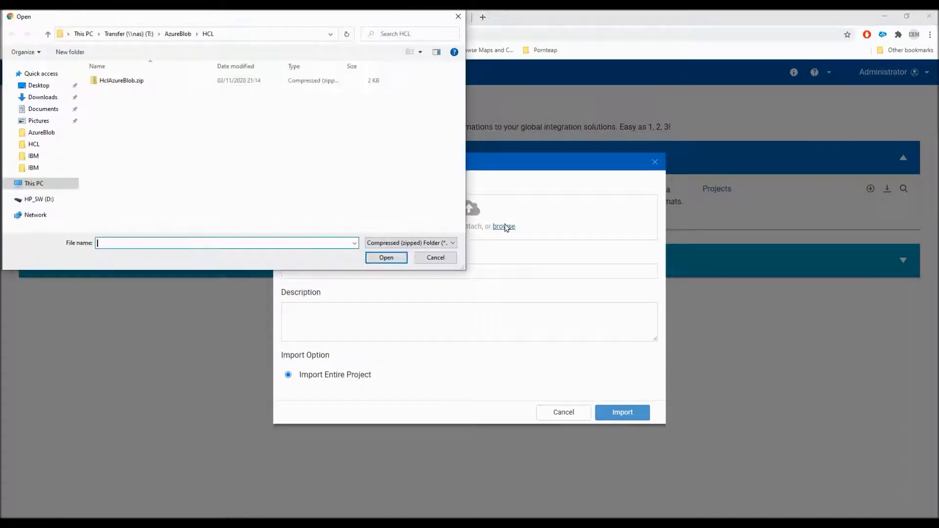
pyautogui.doubleClick(130, 82)
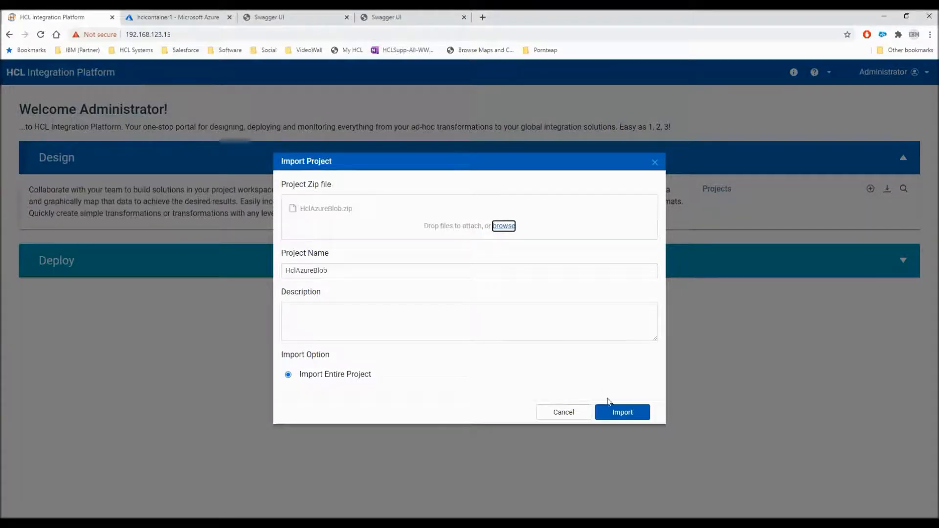
pyautogui.click(626, 419)
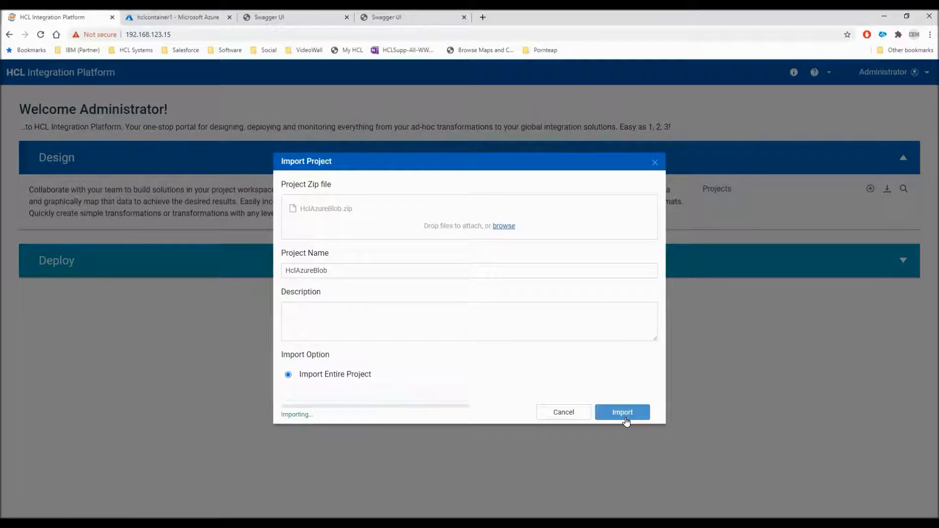
pyautogui.click(567, 412)
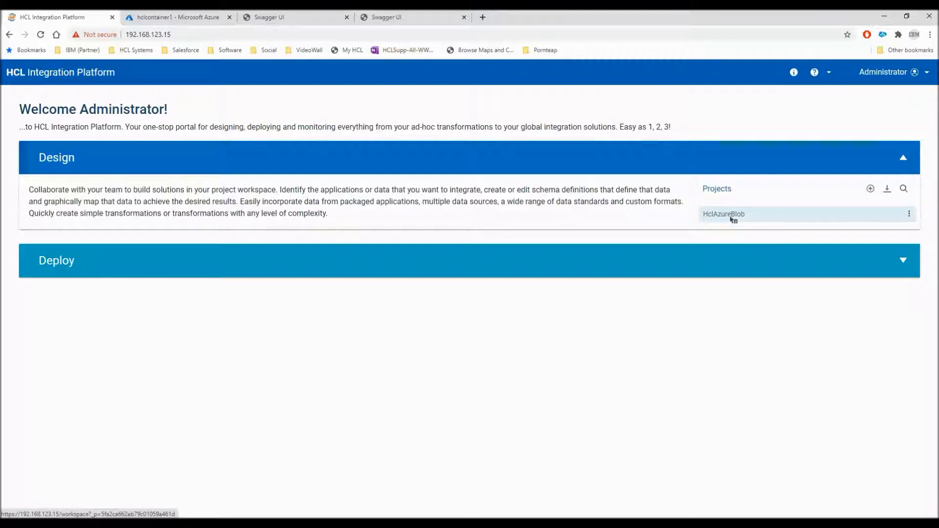
# - Open the HclAzureBlob project, look through its files and schemas, and open the Test1Put map
pyautogui.click(731, 218)
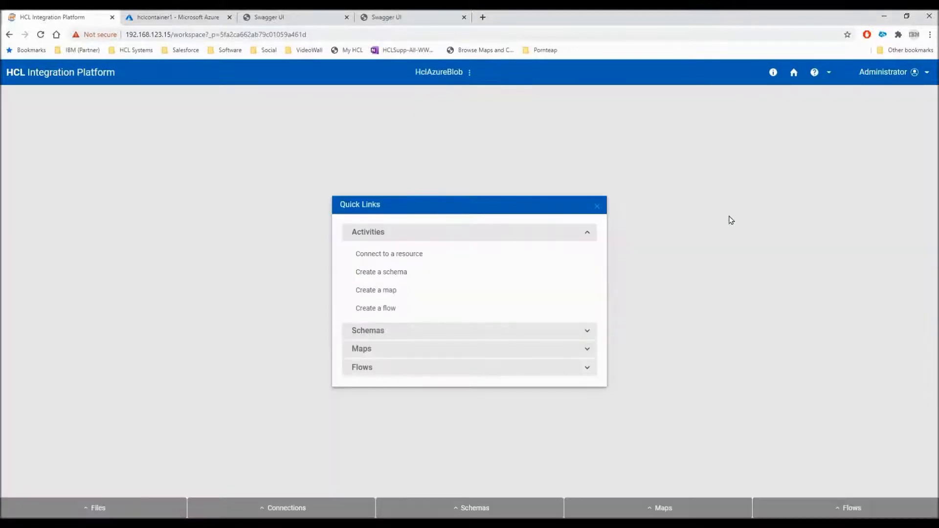
pyautogui.click(101, 509)
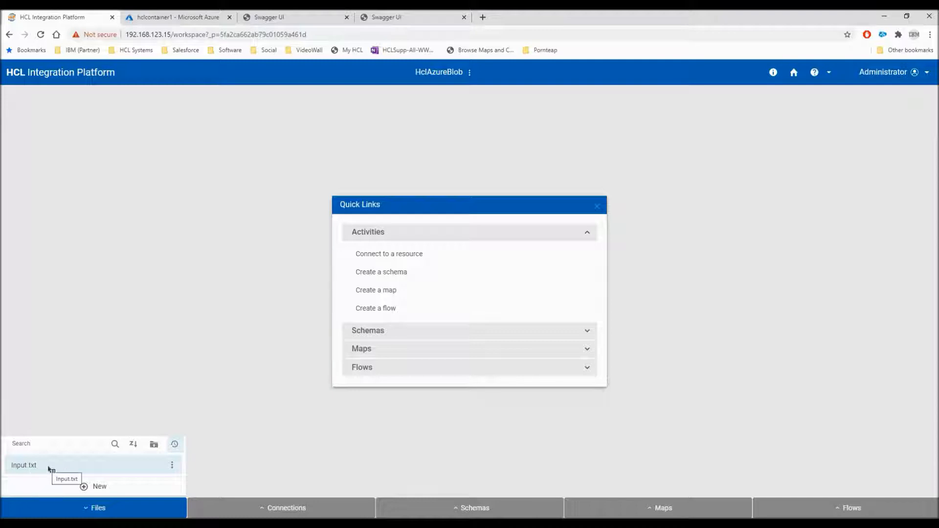
pyautogui.click(465, 507)
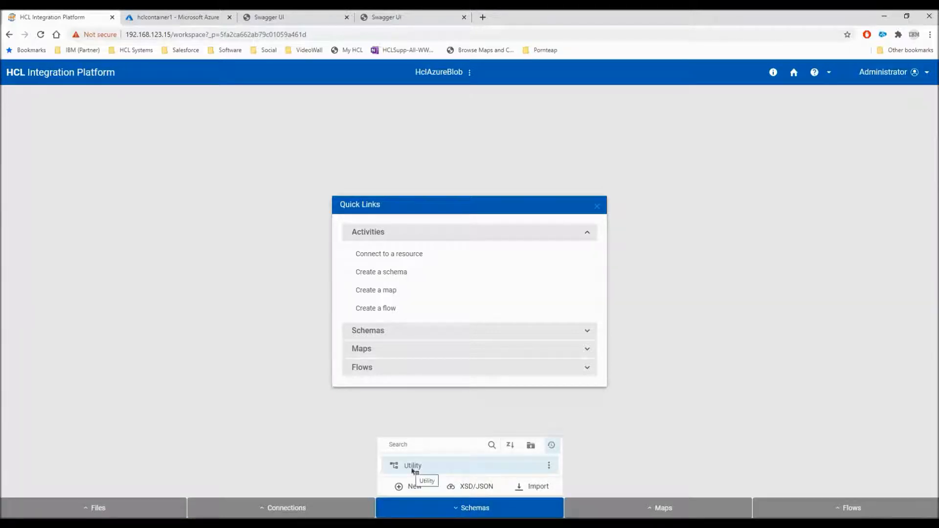
pyautogui.click(666, 510)
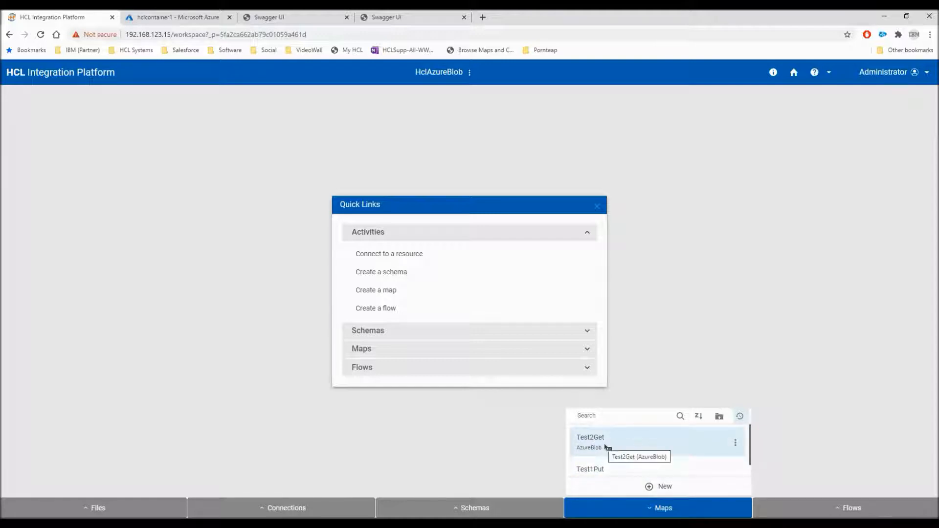
pyautogui.doubleClick(602, 471)
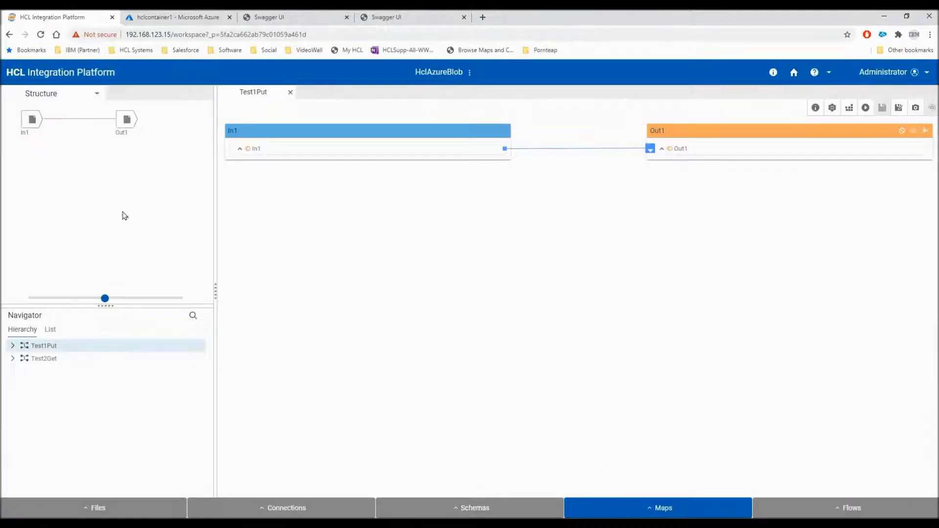
# - Review the connection and action properties of the In1 source in the Test1Put map without changing them
pyautogui.rightClick(39, 123)
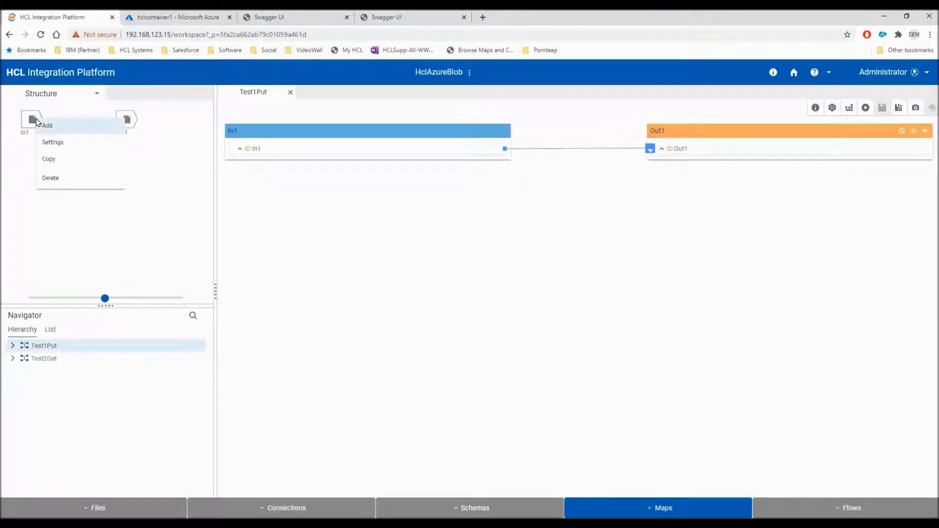
pyautogui.click(57, 143)
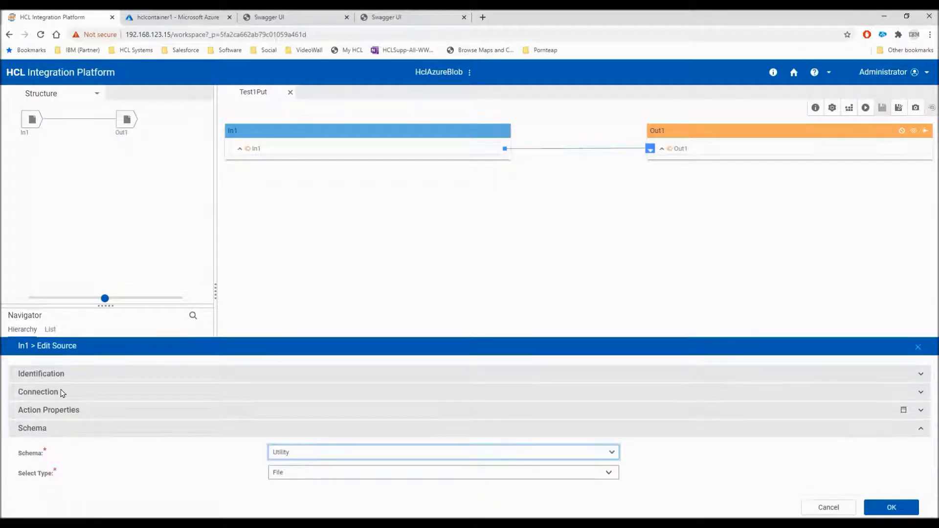
pyautogui.click(58, 390)
pyautogui.click(198, 461)
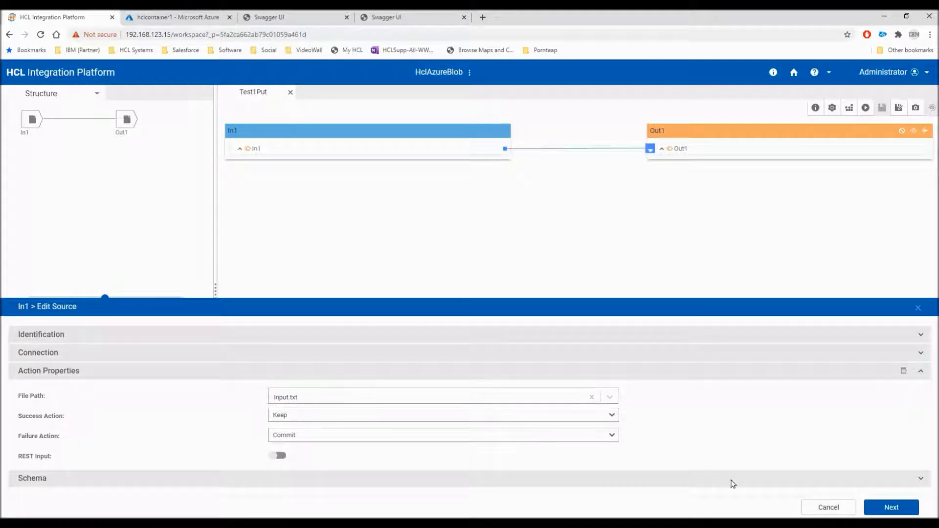
pyautogui.click(828, 507)
# - Examine the Azure Blob Storage command line of the Out1 target, covering account, access key, endpoint, container, write mode, overwrite and blob name
pyautogui.rightClick(125, 119)
pyautogui.click(145, 144)
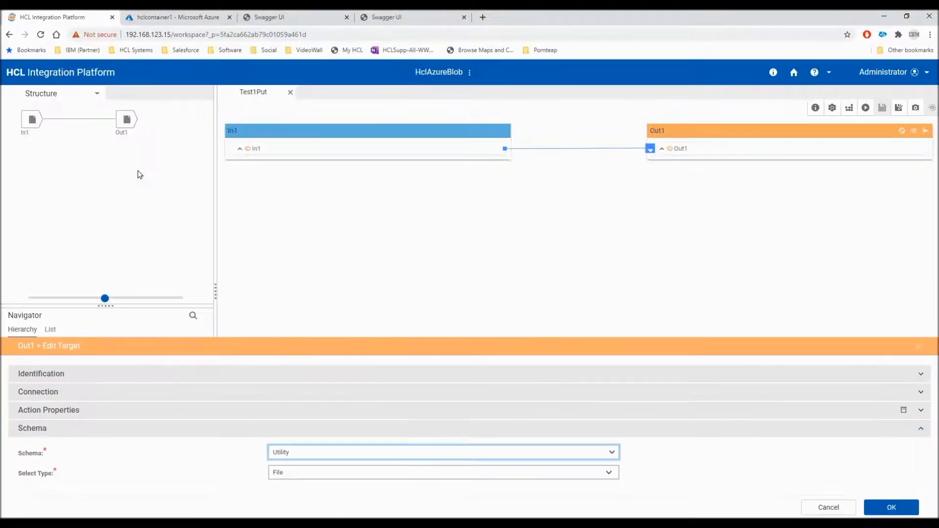
pyautogui.click(85, 394)
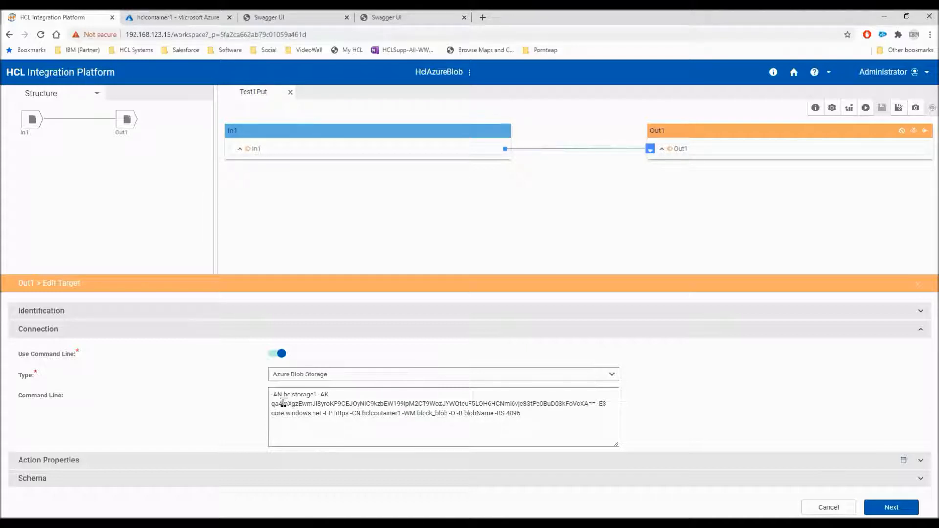
pyautogui.doubleClick(296, 394)
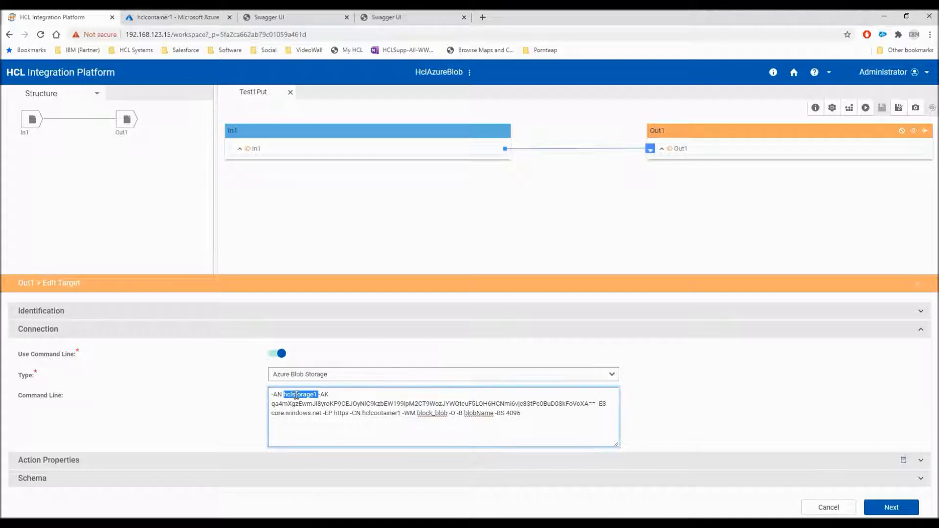
pyautogui.doubleClick(339, 404)
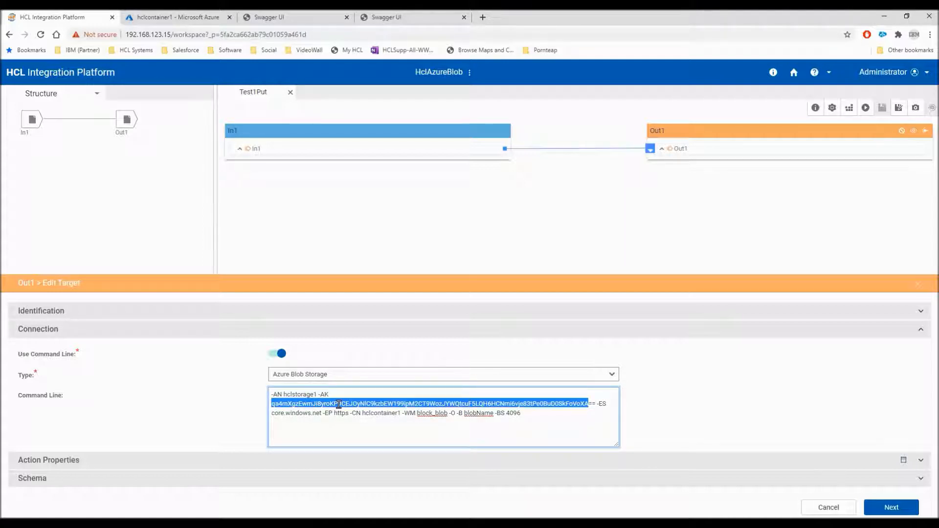
pyautogui.doubleClick(294, 412)
pyautogui.moveTo(273, 414); pyautogui.dragTo(313, 414)
pyautogui.doubleClick(341, 414)
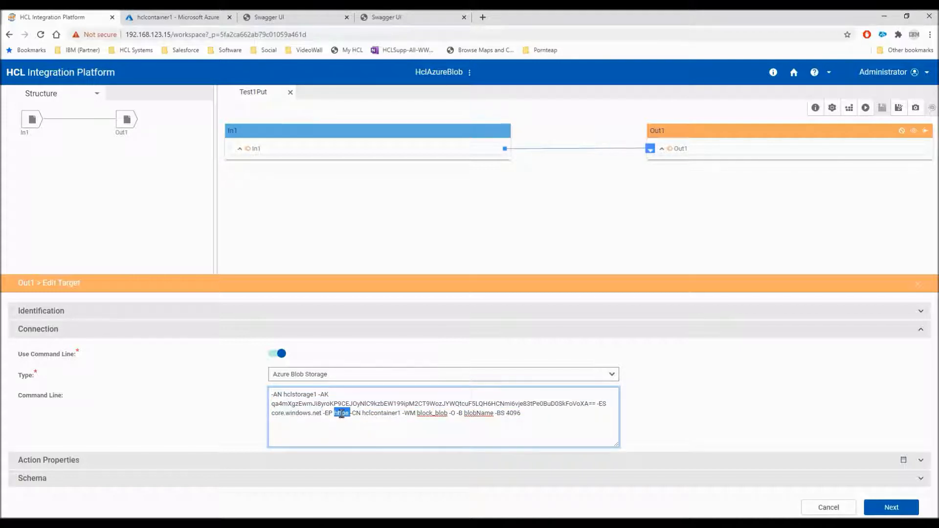
pyautogui.doubleClick(378, 413)
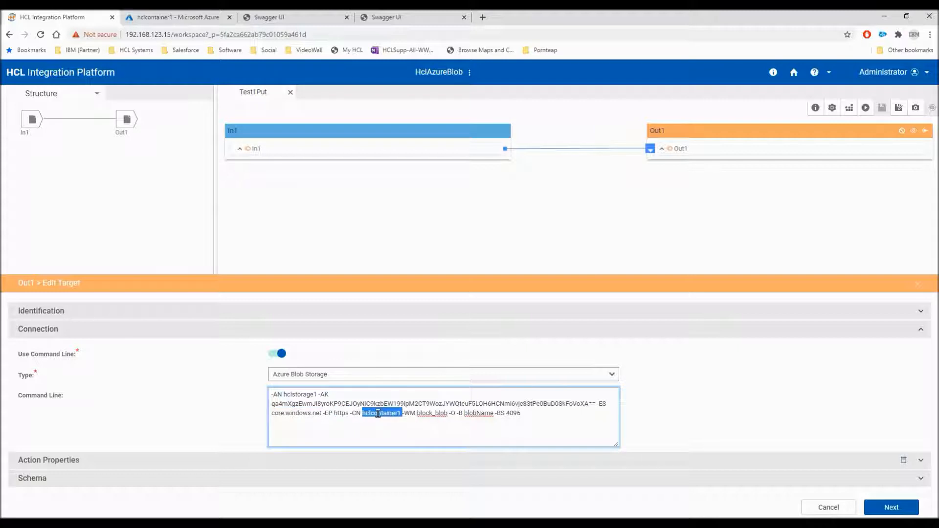
pyautogui.doubleClick(431, 413)
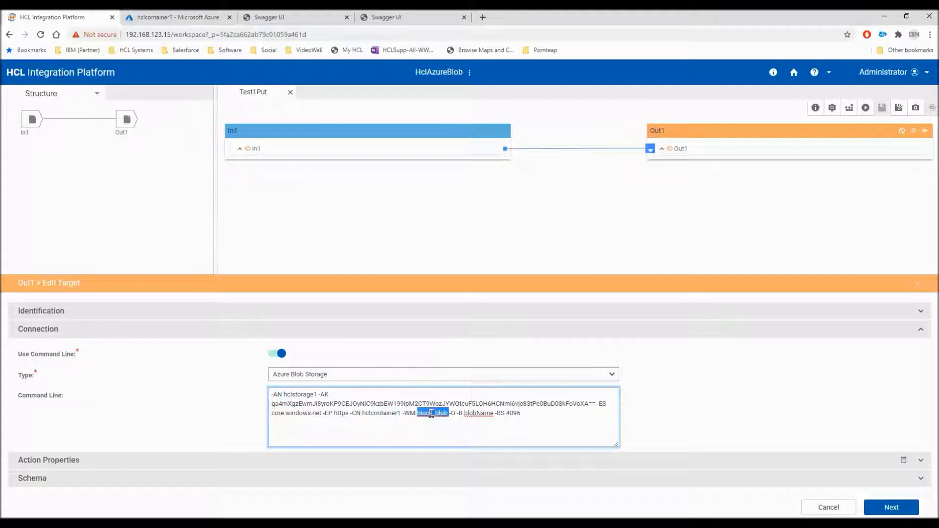
pyautogui.doubleClick(482, 414)
pyautogui.doubleClick(451, 414)
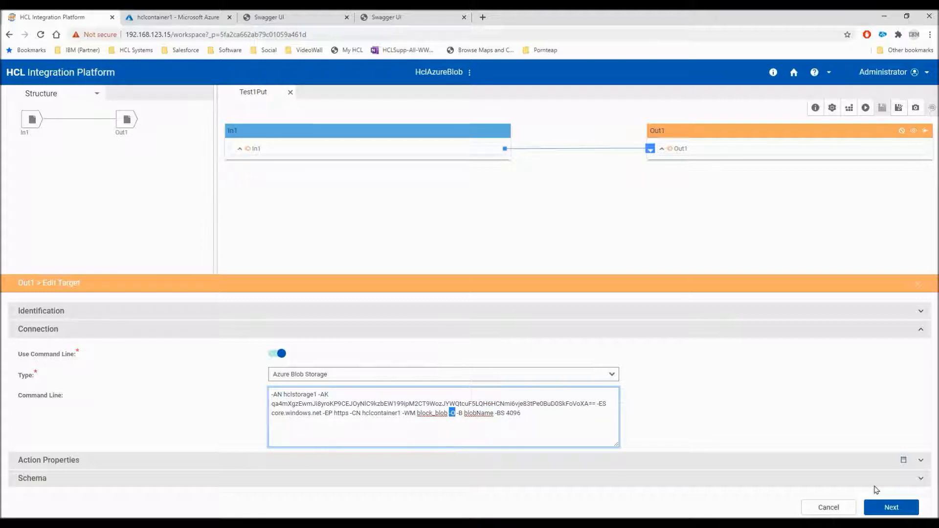
pyautogui.click(833, 509)
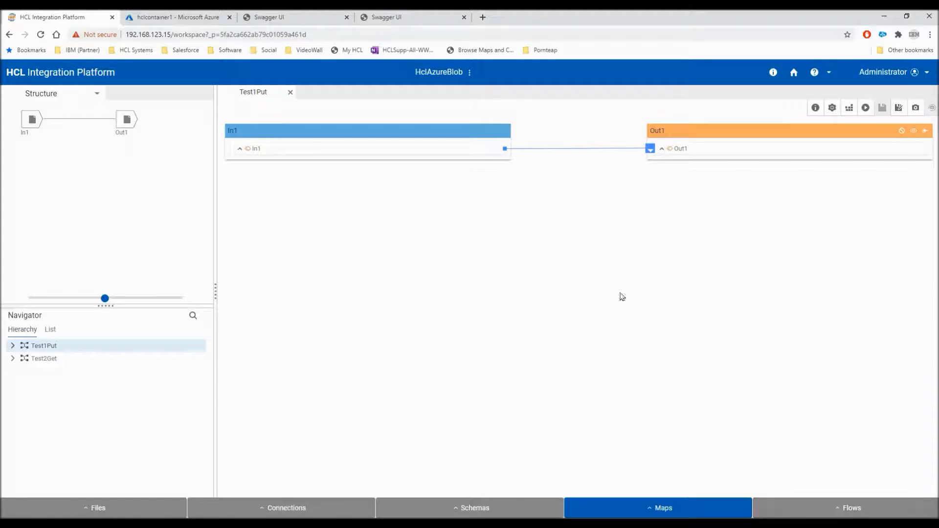
# - Expand the In1 and Out1 structures in Test1Put and inspect the mapping rule of the output TextItem
pyautogui.click(649, 150)
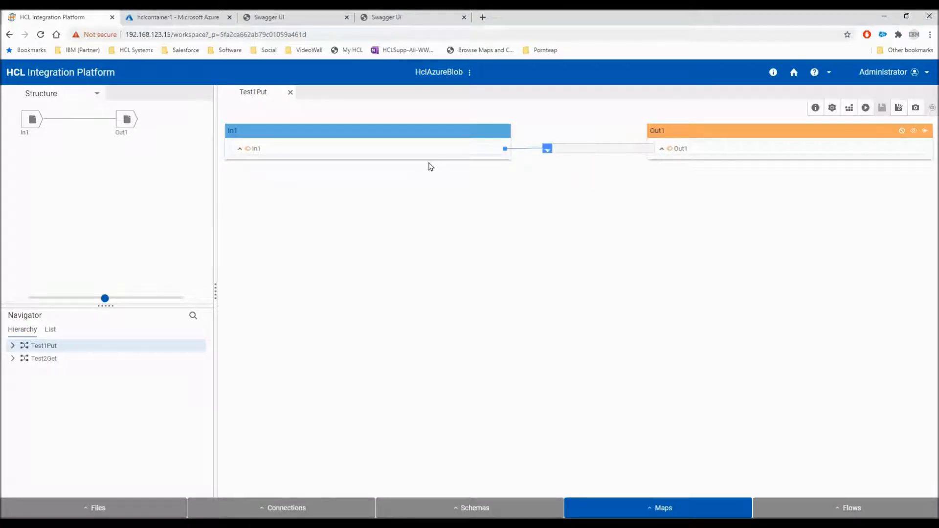
pyautogui.click(239, 150)
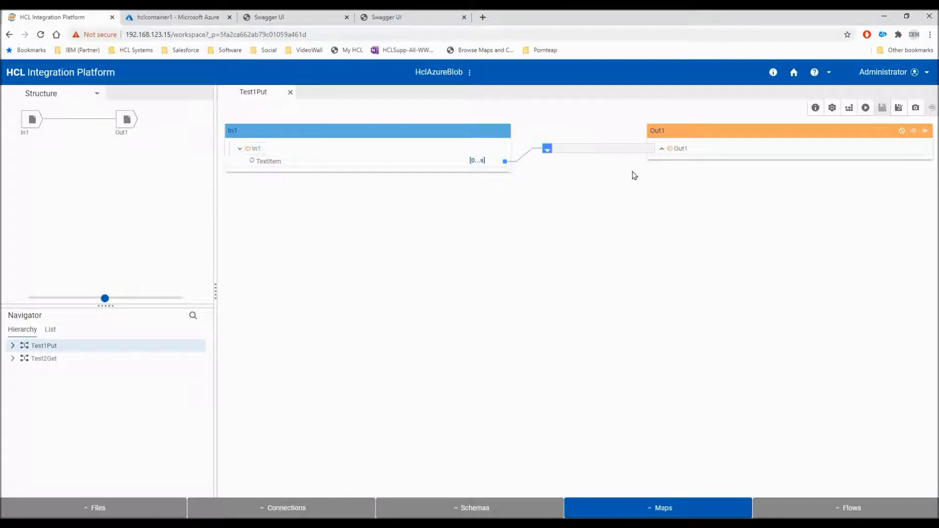
pyautogui.click(662, 149)
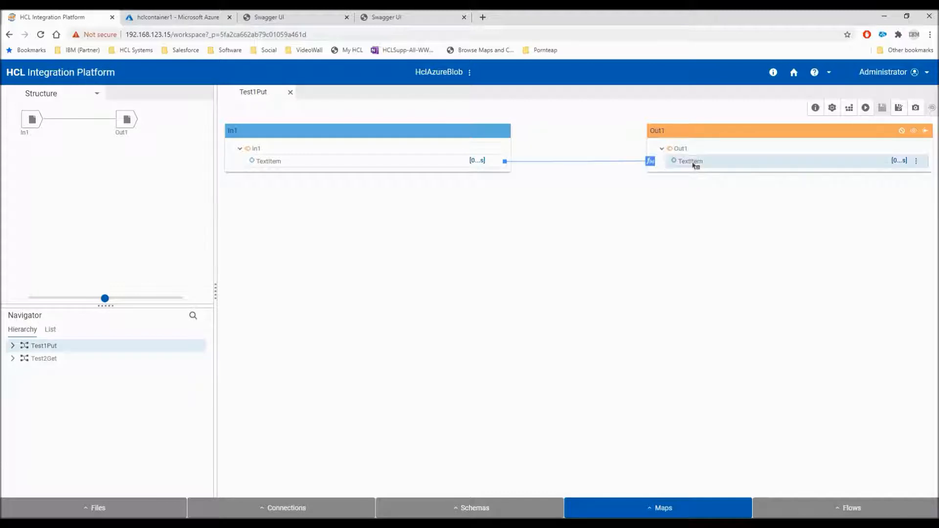
pyautogui.click(650, 161)
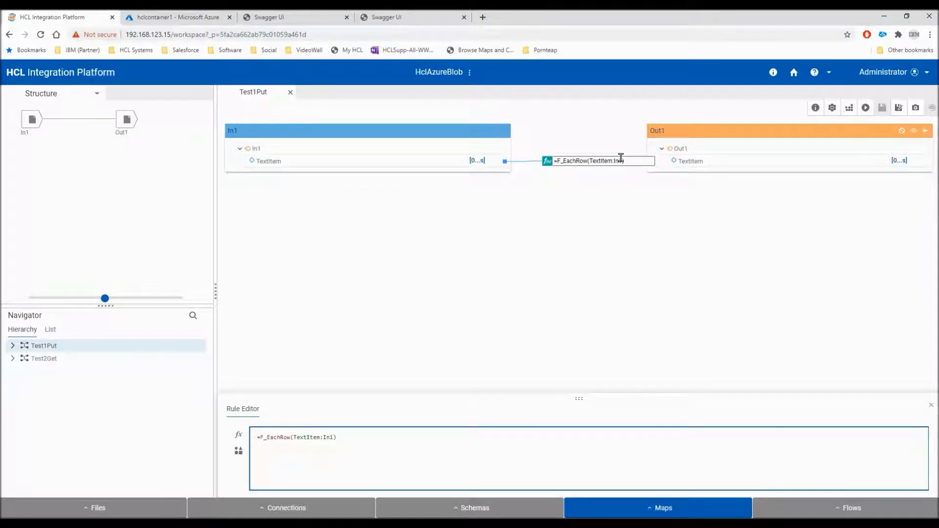
# - Inspect the output rule of the F_EachRow functional map under Test1Put and return to the Test1Put map
pyautogui.click(12, 346)
pyautogui.doubleClick(63, 360)
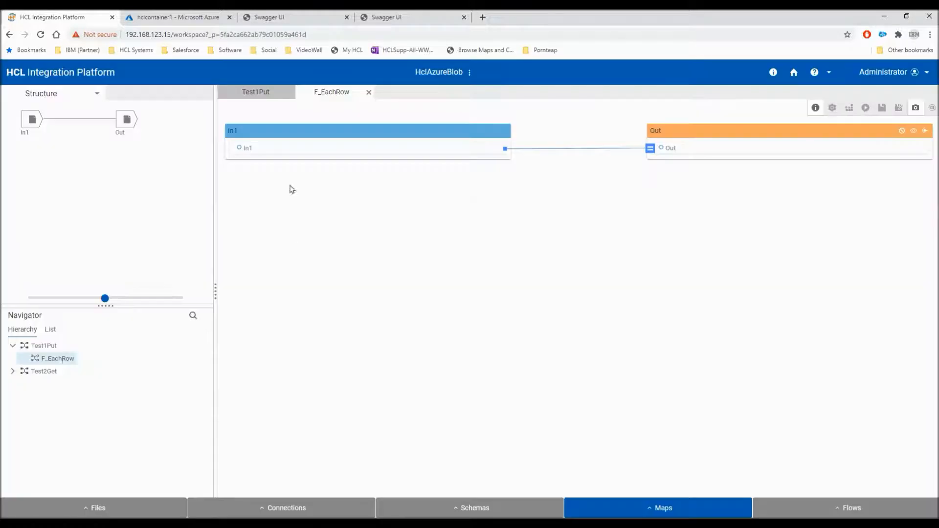
pyautogui.click(650, 149)
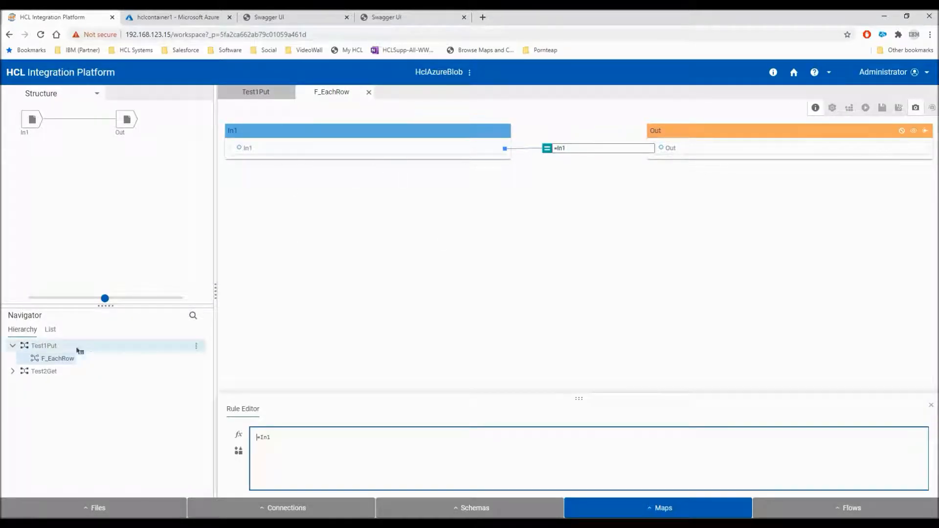
pyautogui.doubleClick(48, 347)
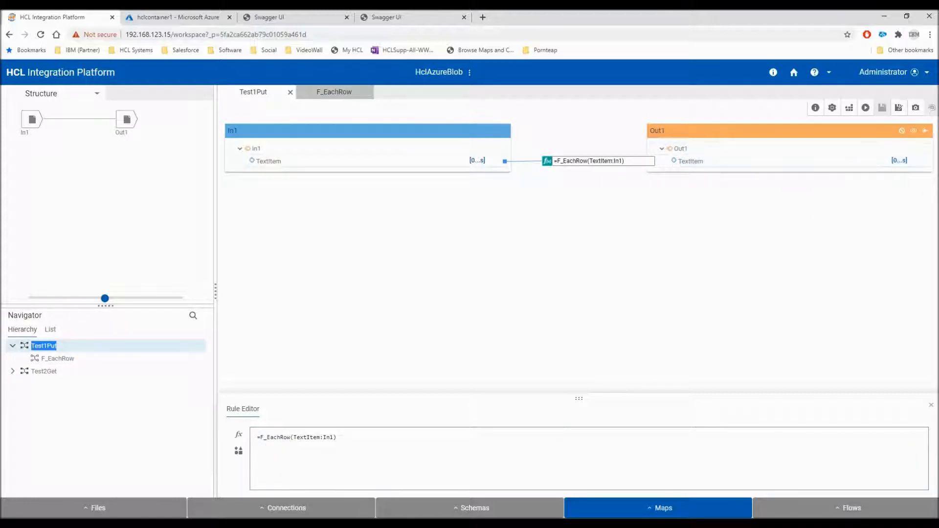
# - Close the F_EachRow map, switch to the Azure portal and refresh the blob list of hclcontainer1
pyautogui.click(368, 95)
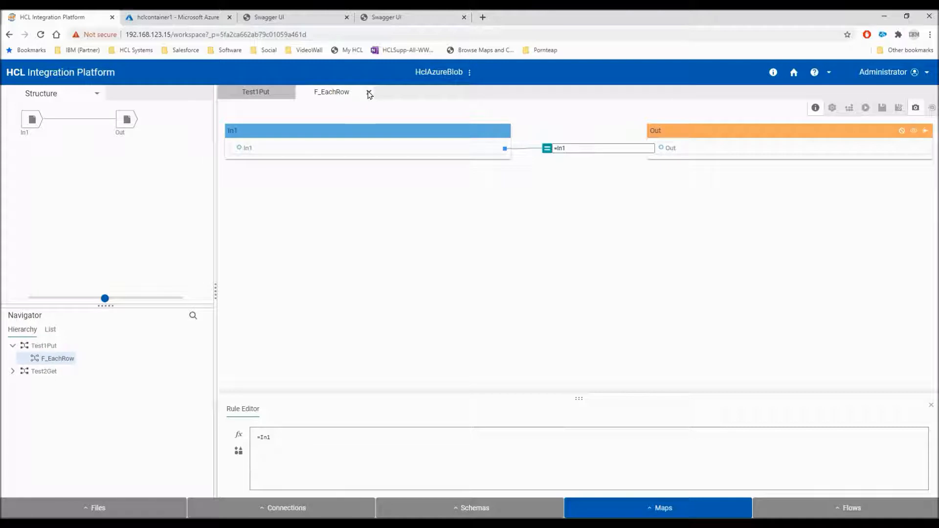
pyautogui.click(369, 92)
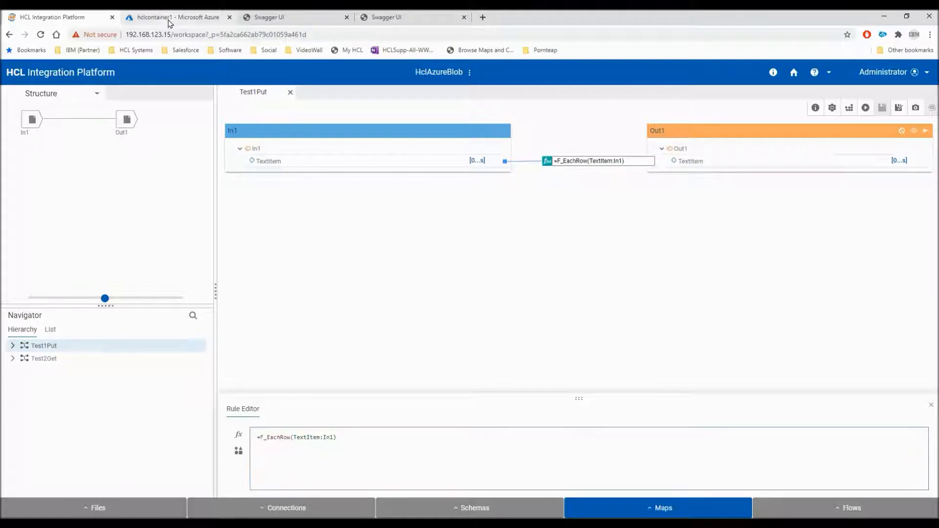
pyautogui.click(169, 20)
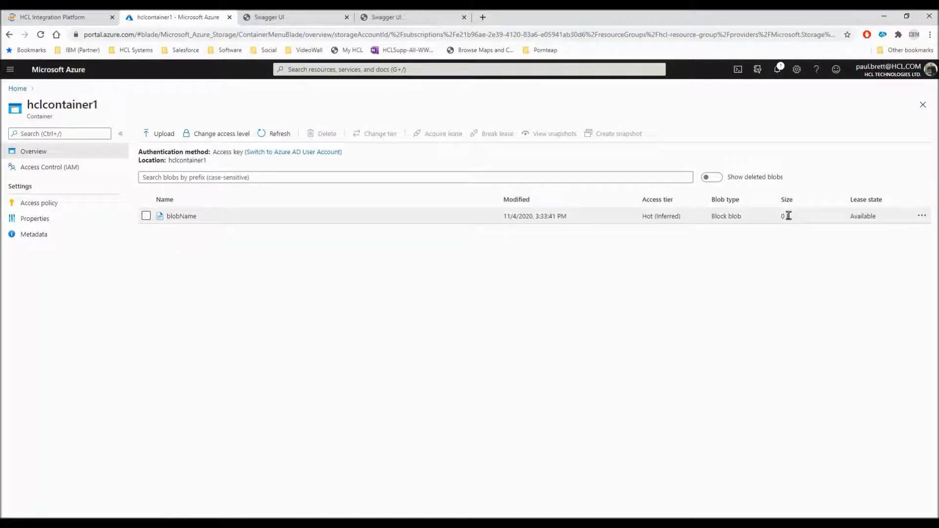
pyautogui.click(276, 135)
# - Switch back to HCL Integration Platform, then build and run the Test1Put map
pyautogui.click(63, 18)
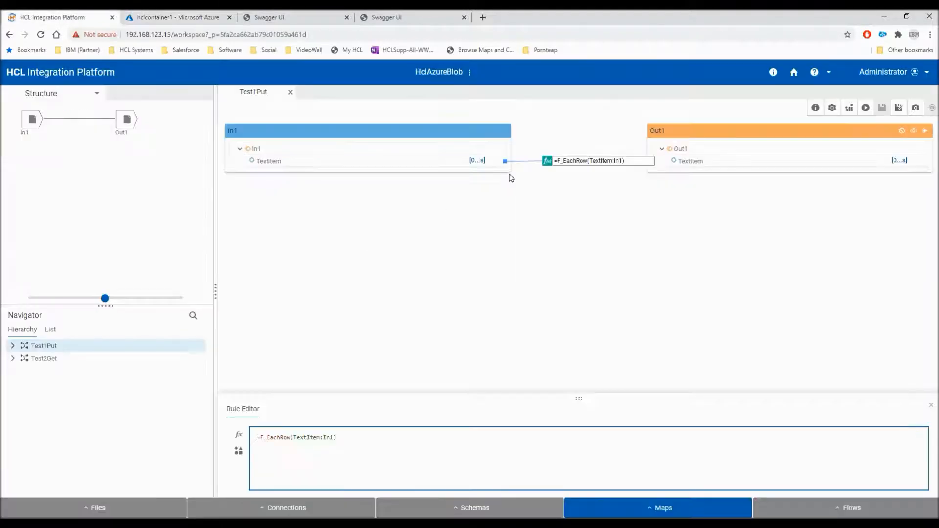
pyautogui.click(850, 110)
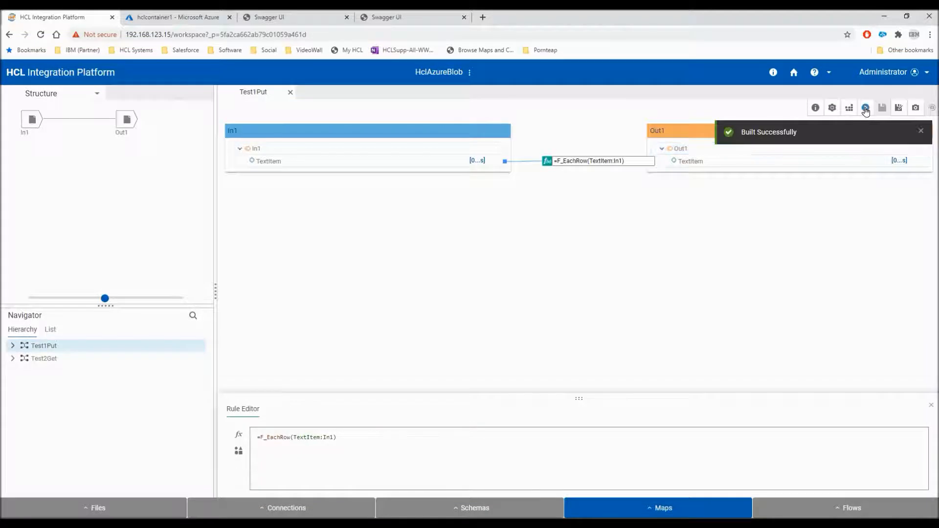
pyautogui.click(866, 108)
# - Check blobName in hclcontainer1 by refreshing the Azure portal's list, and return to HCL Integration Platform
pyautogui.click(197, 18)
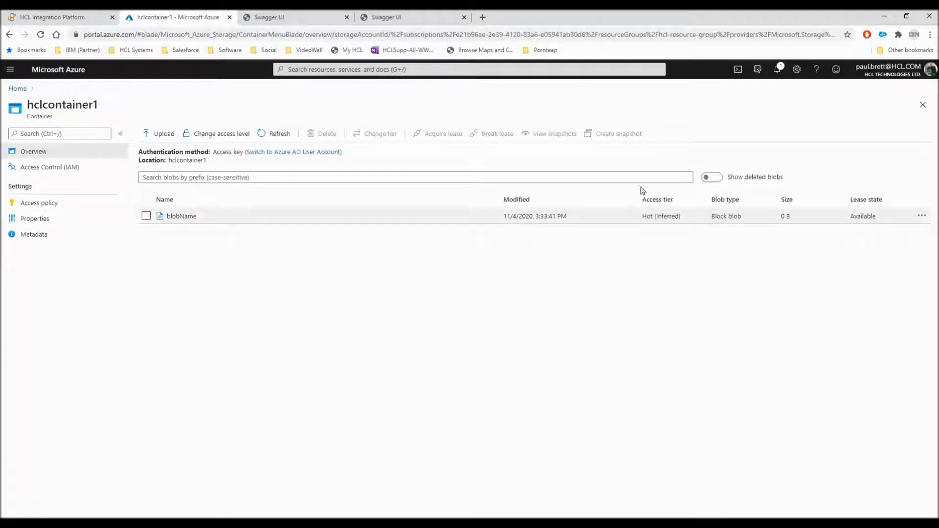
pyautogui.click(279, 135)
pyautogui.click(71, 18)
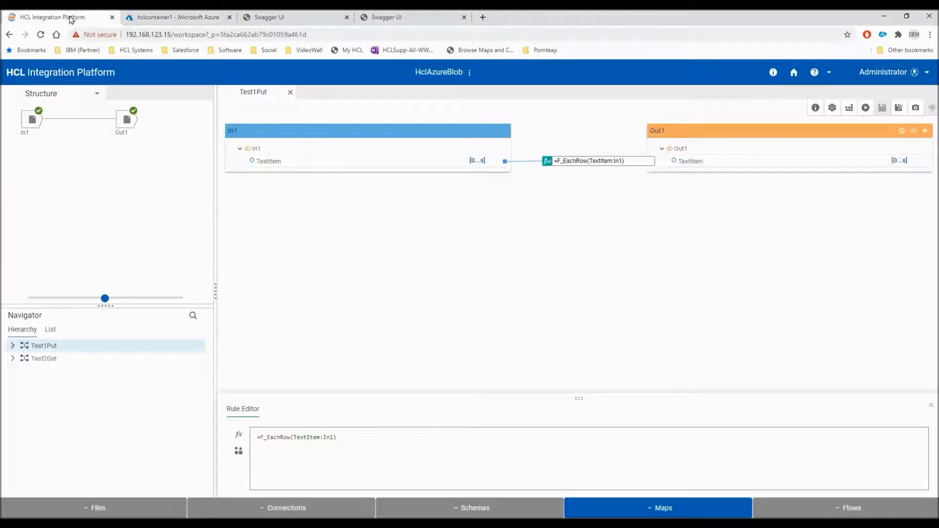
# - Close the Test1Put map and open the Test2Get map
pyautogui.click(290, 92)
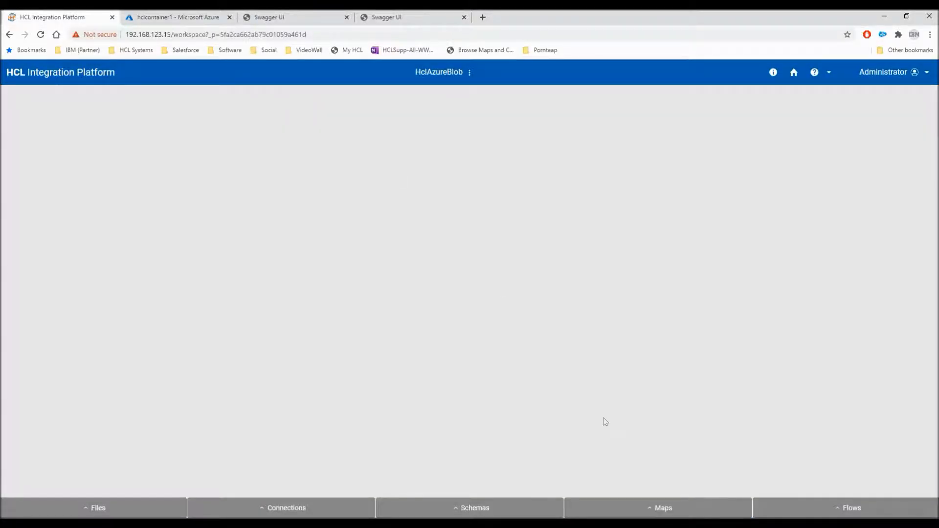
pyautogui.click(656, 508)
pyautogui.click(601, 472)
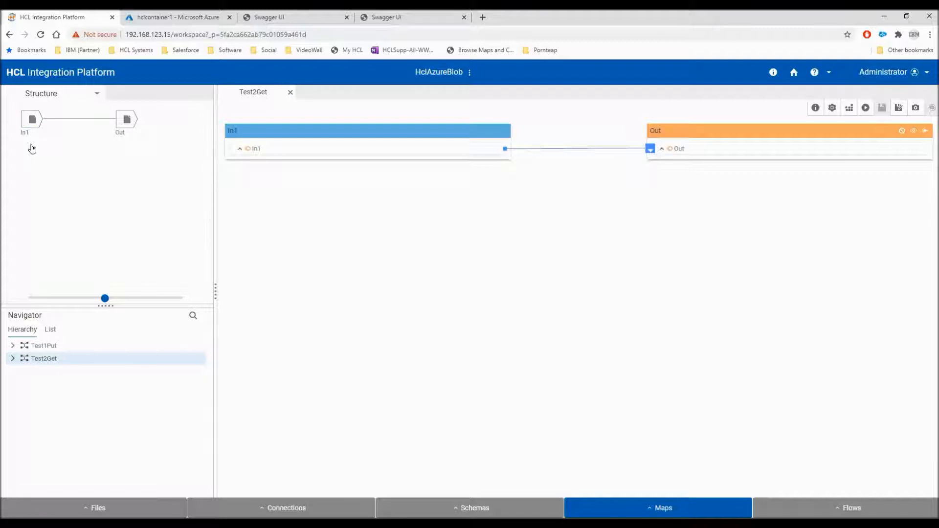
# - Review the In1 source of Test2Get, covering its connection type, connection properties and full action properties including Read Mode, without changing them
pyautogui.rightClick(33, 122)
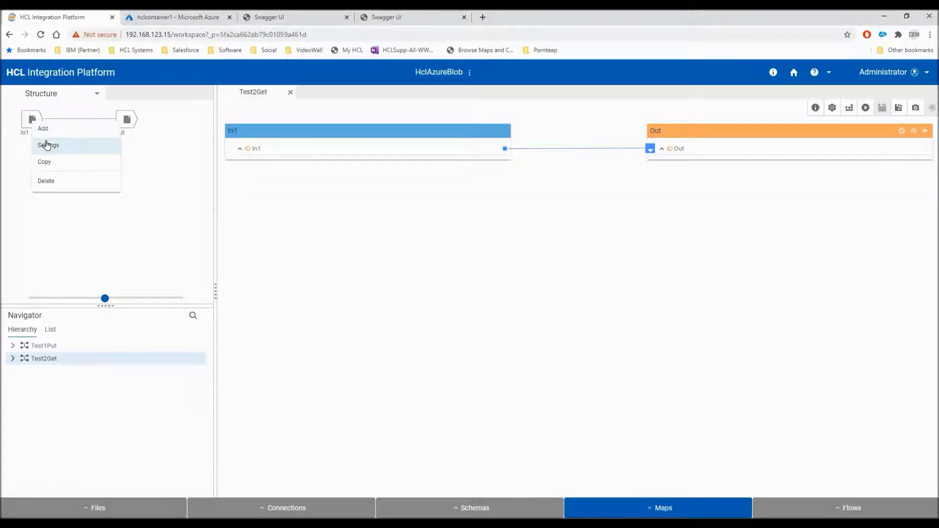
pyautogui.click(46, 145)
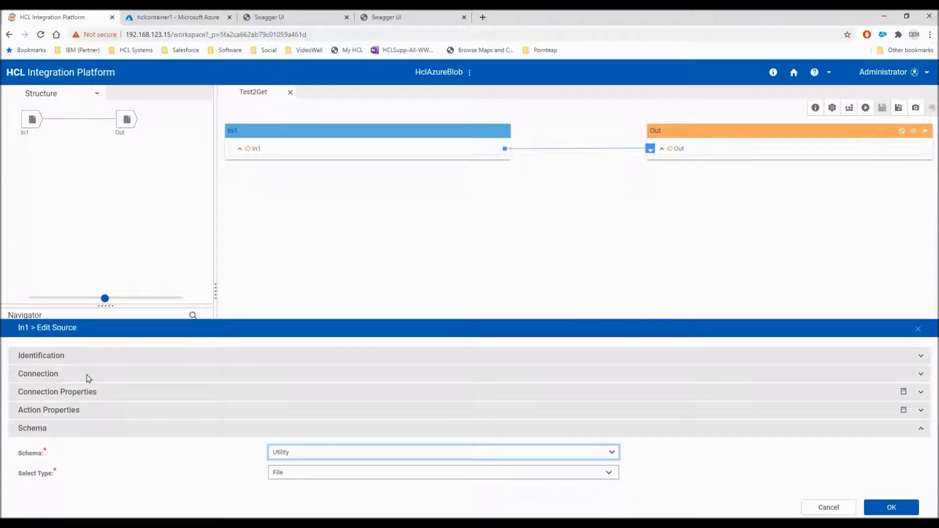
pyautogui.click(87, 376)
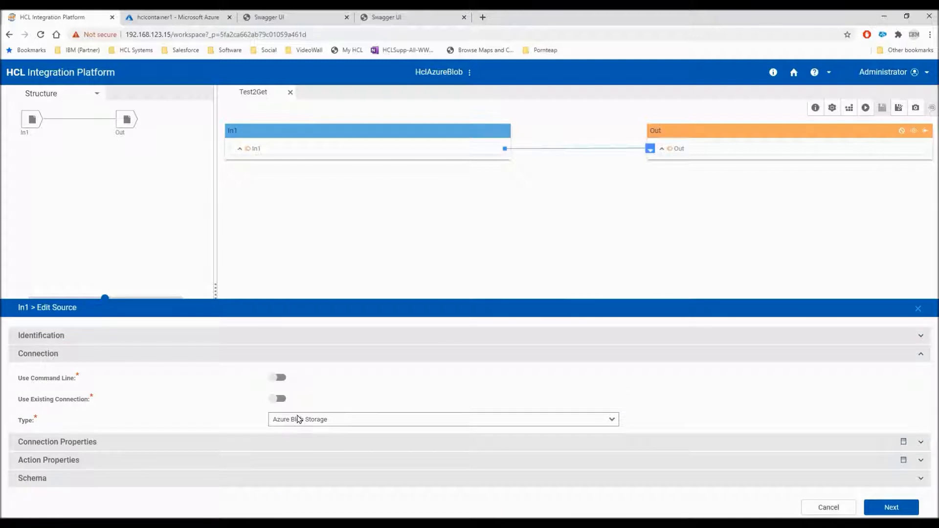
pyautogui.click(123, 443)
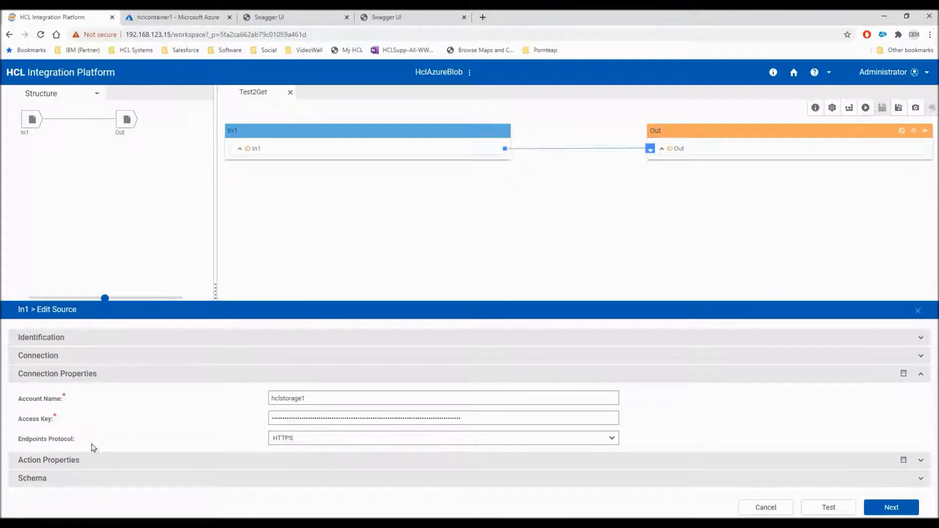
pyautogui.click(62, 460)
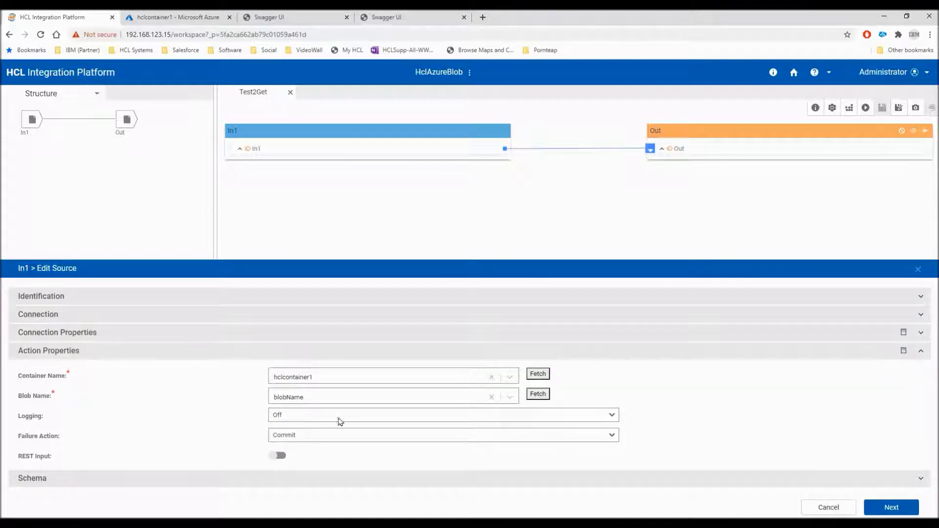
pyautogui.click(904, 352)
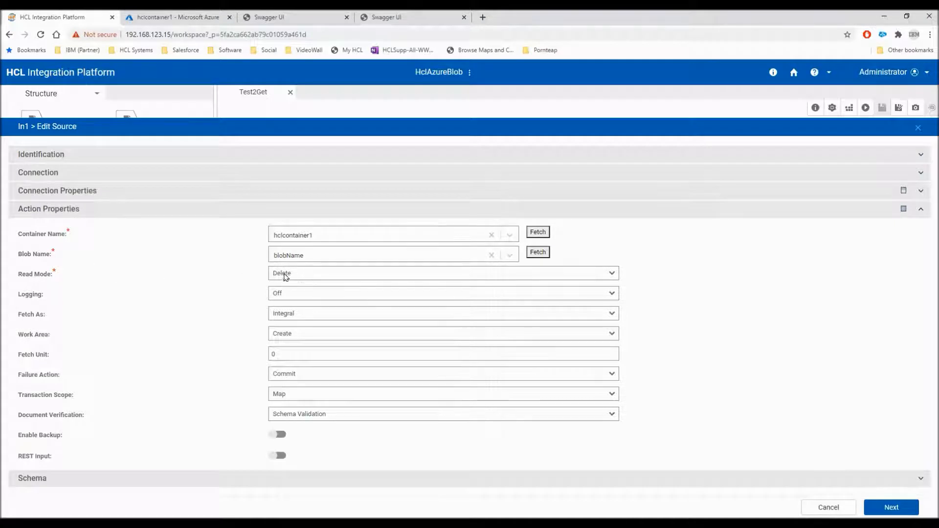
pyautogui.moveTo(288, 280)
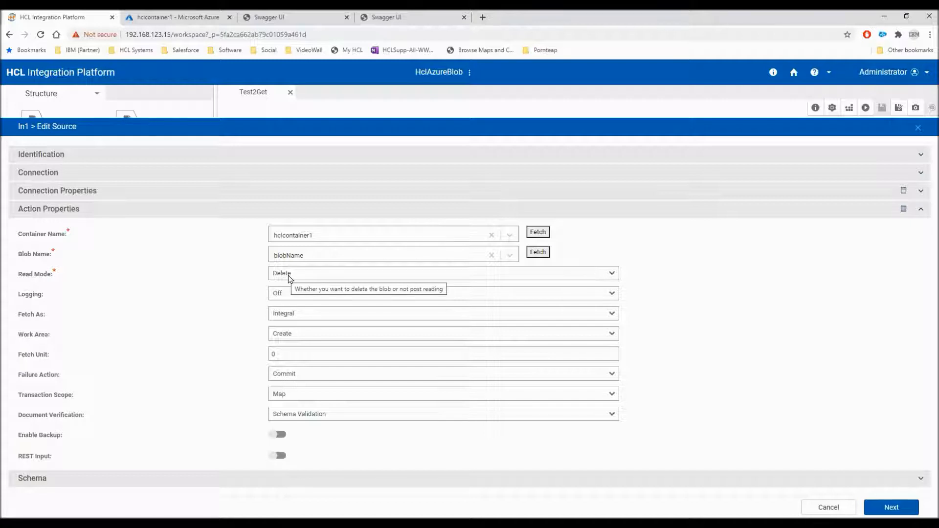
pyautogui.click(809, 508)
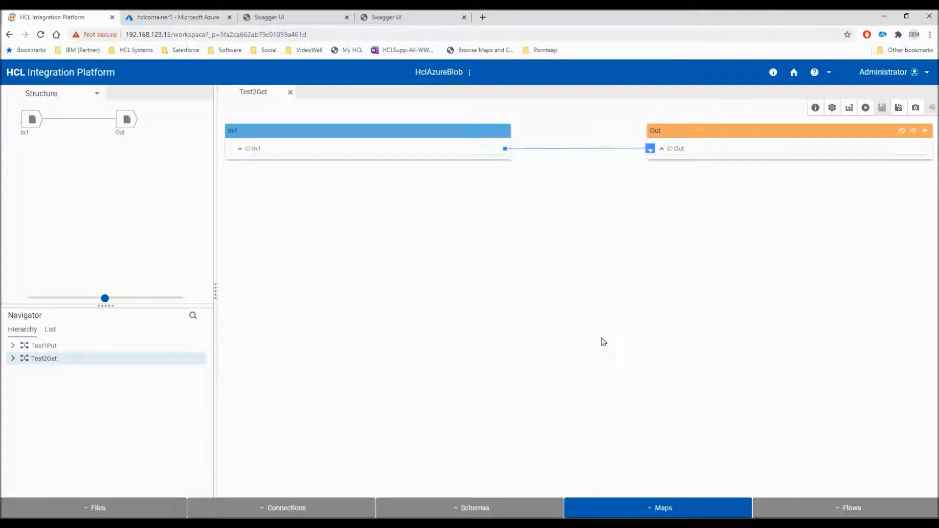
# - Expand the In1 and Out structures in Test2Get and inspect the mapping rule of the output TextItem
pyautogui.click(240, 149)
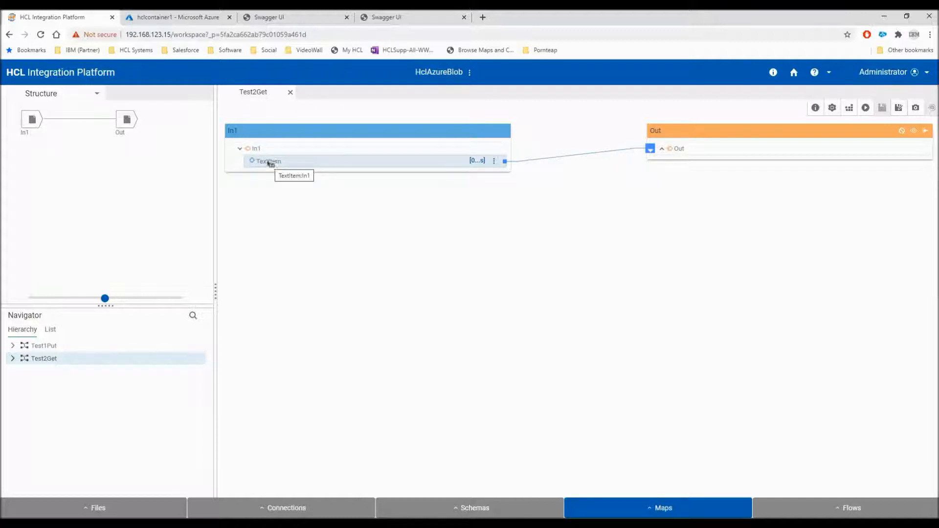
pyautogui.moveTo(269, 167); pyautogui.dragTo(661, 150)
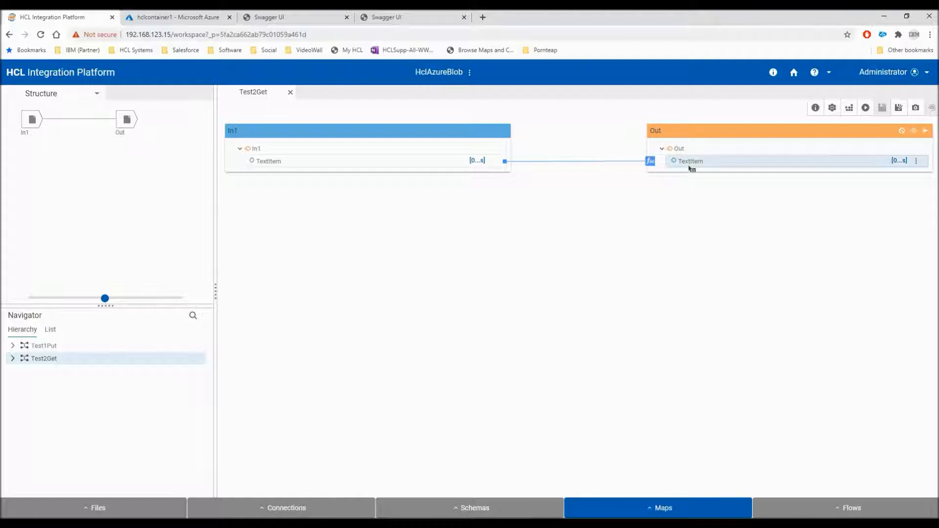
pyautogui.click(650, 161)
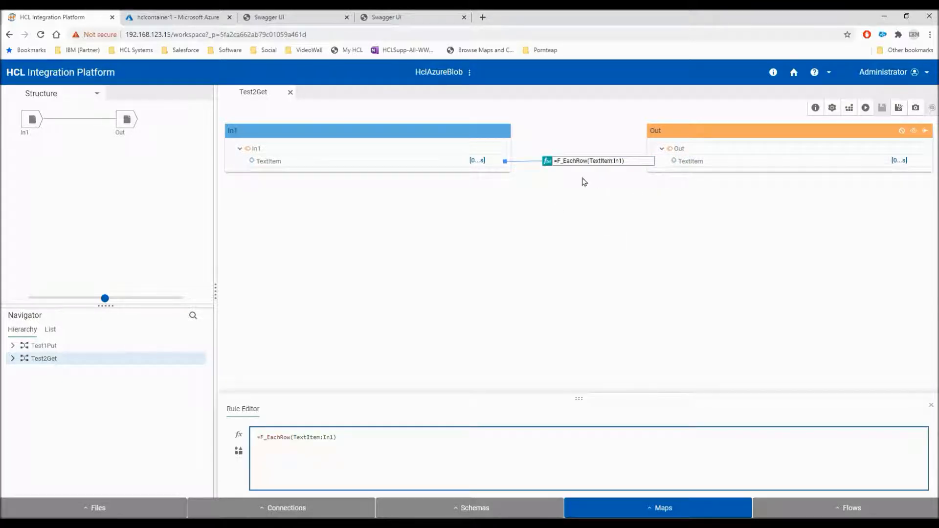
# - Review the connection type and file path of the Out target in Test2Get without changing them
pyautogui.rightClick(128, 119)
pyautogui.click(139, 140)
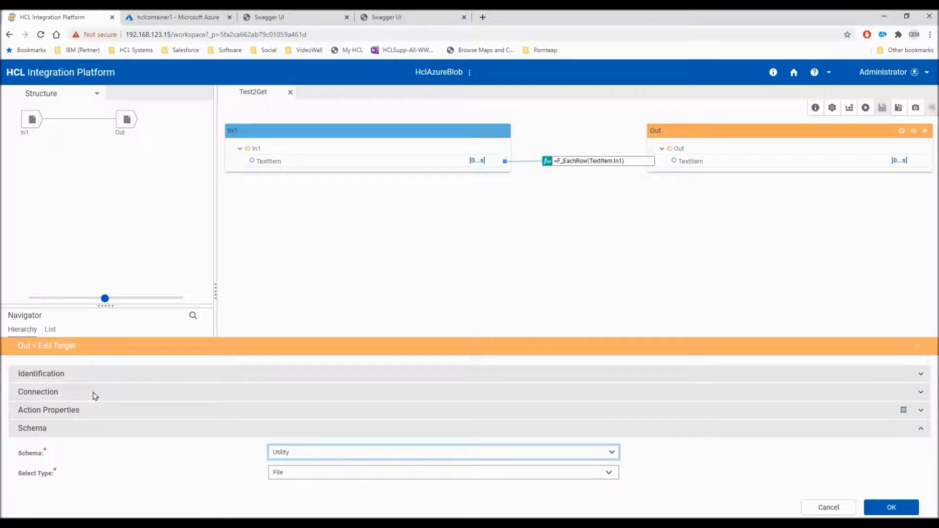
pyautogui.click(94, 394)
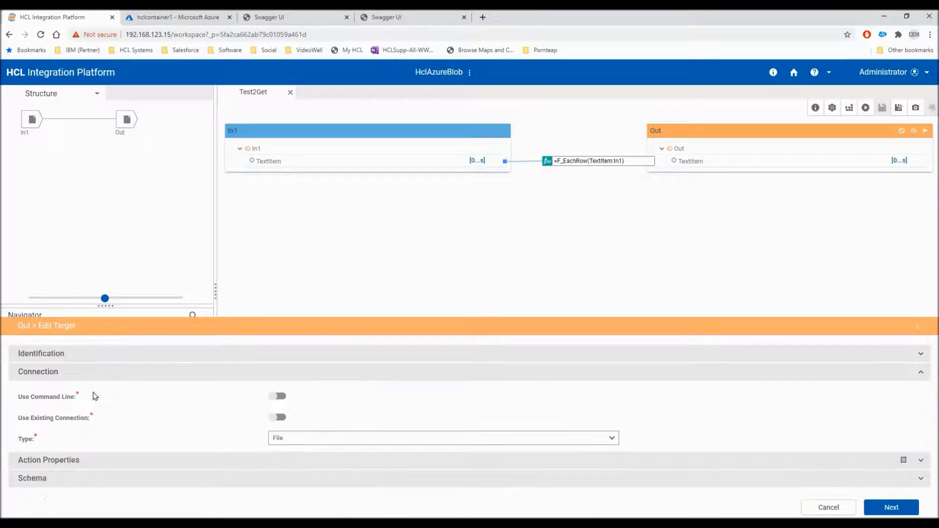
pyautogui.click(172, 462)
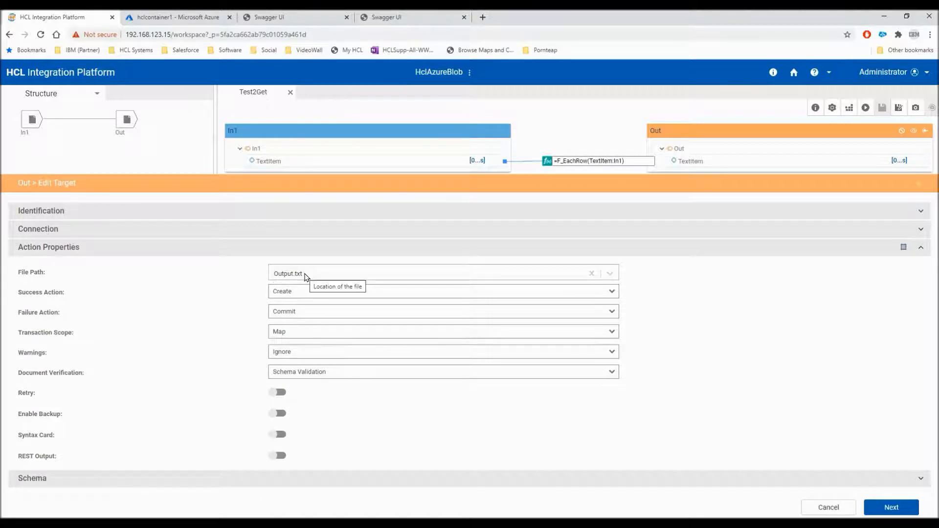
pyautogui.click(833, 509)
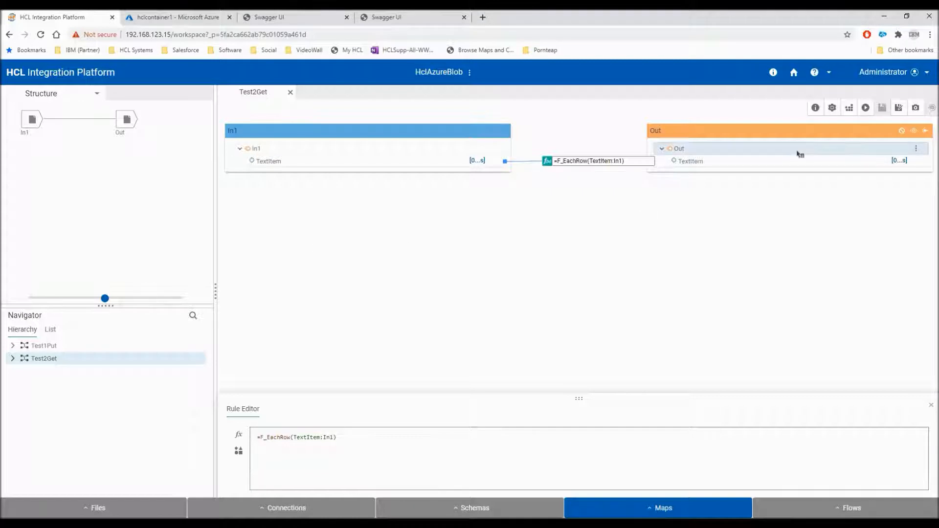
# - Build and run the Test2Get map, examine the data of its Out target and close the data window
pyautogui.click(849, 108)
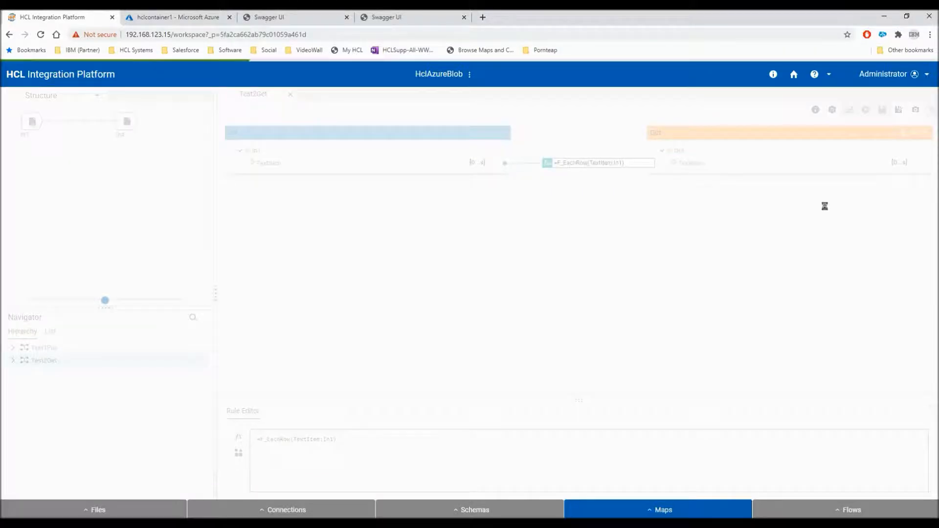
pyautogui.click(865, 109)
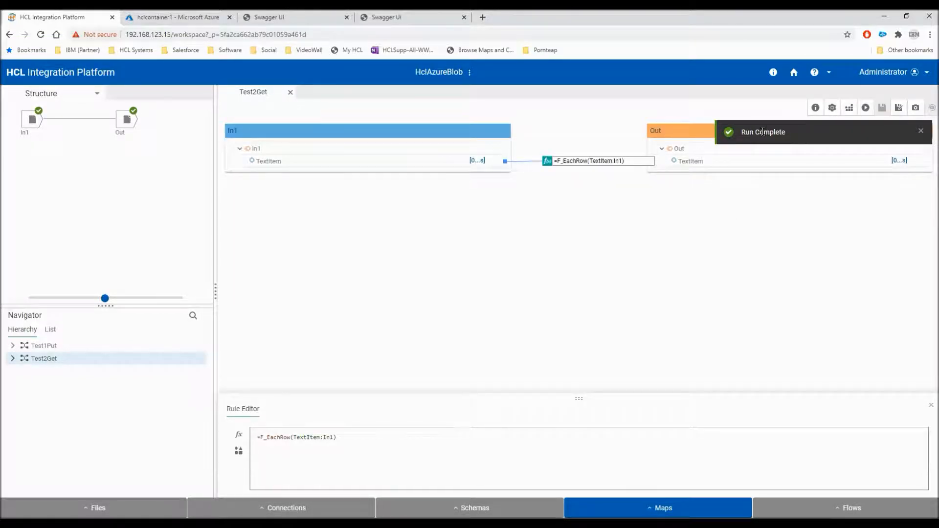
pyautogui.rightClick(128, 120)
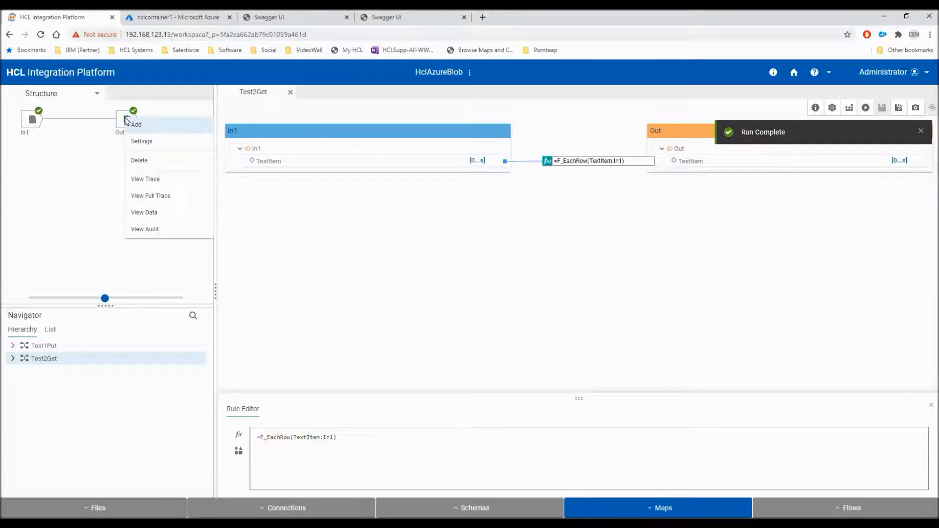
pyautogui.click(150, 214)
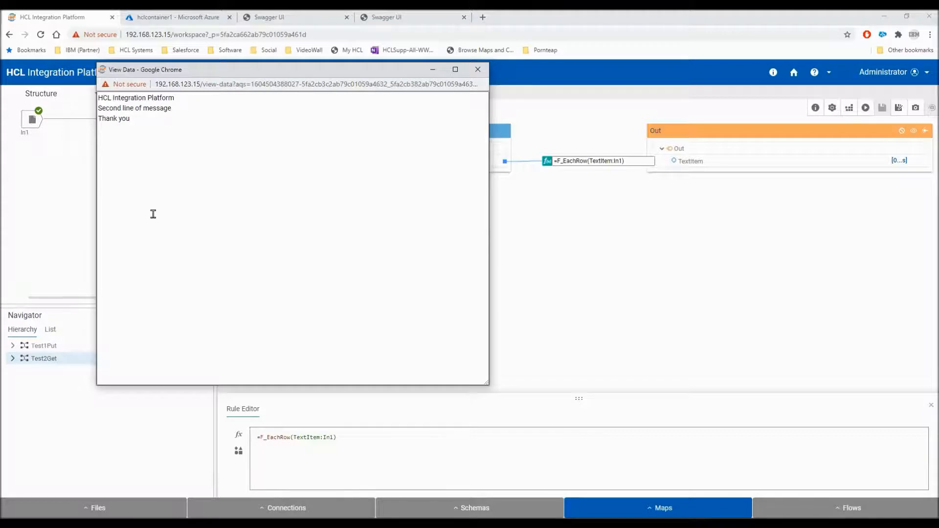
pyautogui.moveTo(157, 146); pyautogui.dragTo(80, 95)
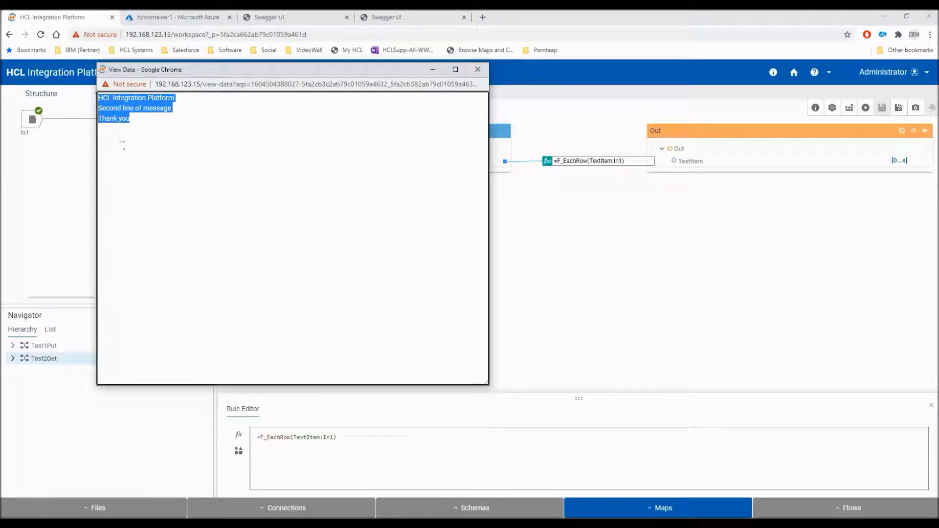
pyautogui.click(182, 156)
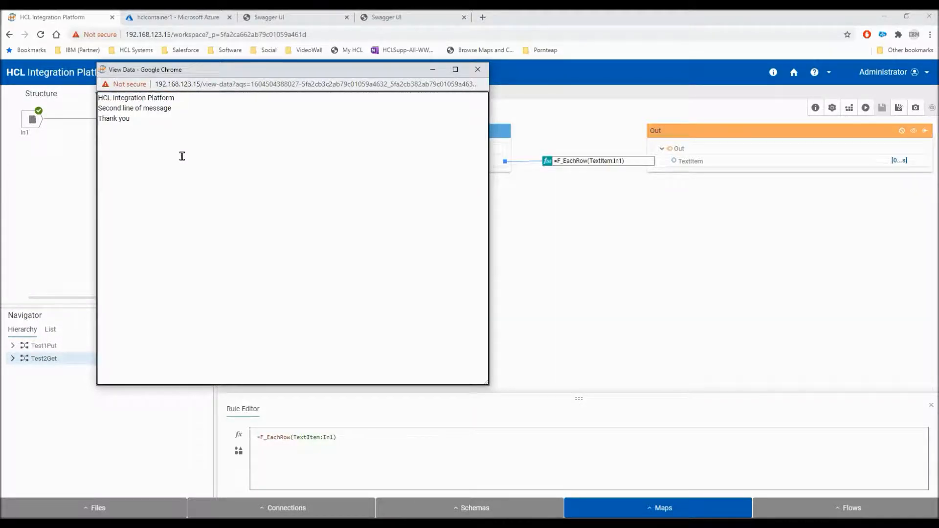
pyautogui.click(477, 71)
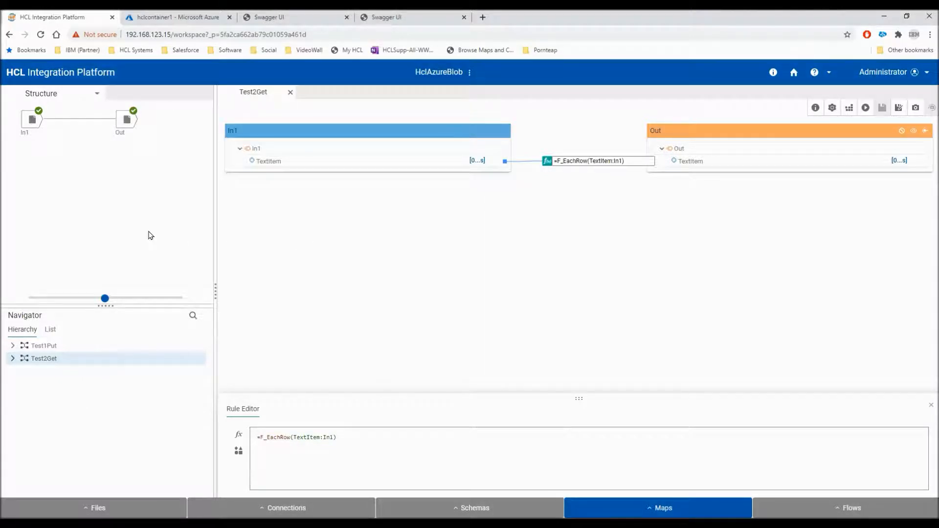
# - Close the Test2Get map and reopen the Test1Put map
pyautogui.click(291, 92)
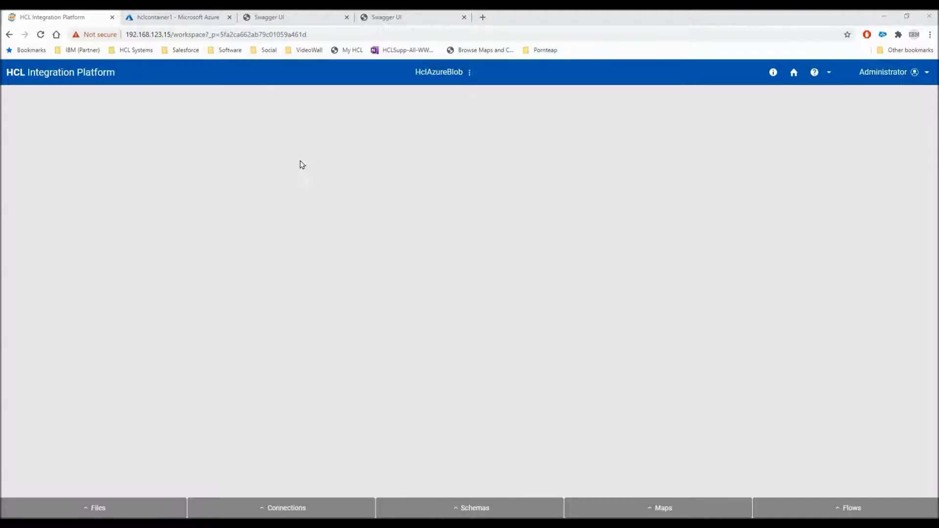
pyautogui.click(659, 507)
pyautogui.click(590, 467)
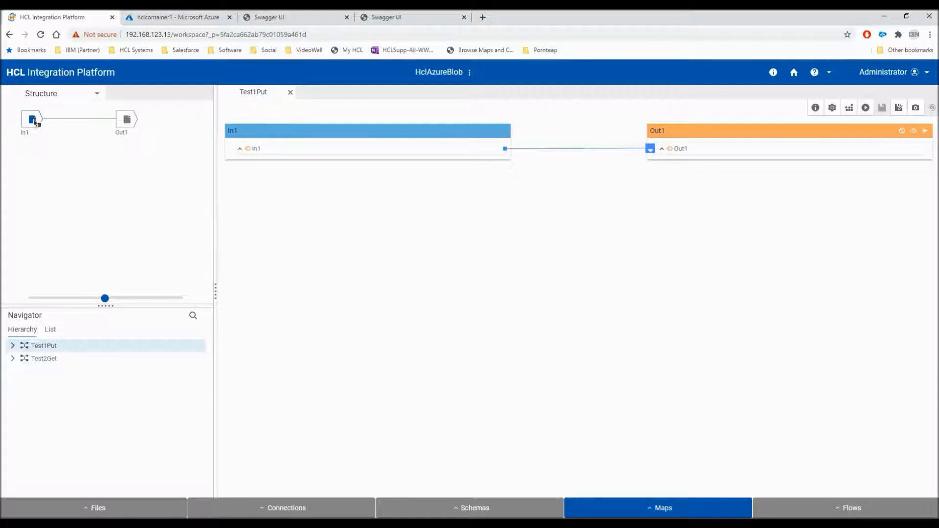
# - Enable REST Input in the action properties of the In1 source in Test1Put and save the map
pyautogui.click(32, 121)
pyautogui.click(50, 140)
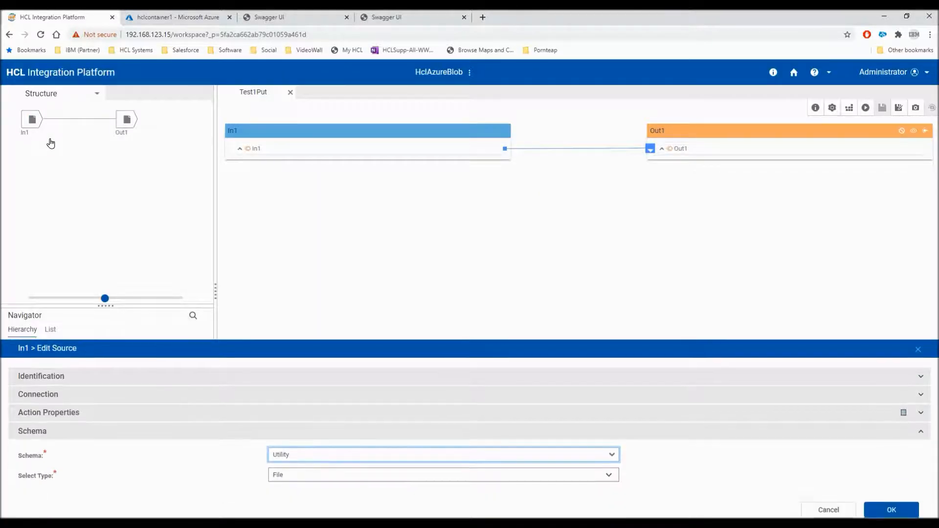
pyautogui.click(69, 409)
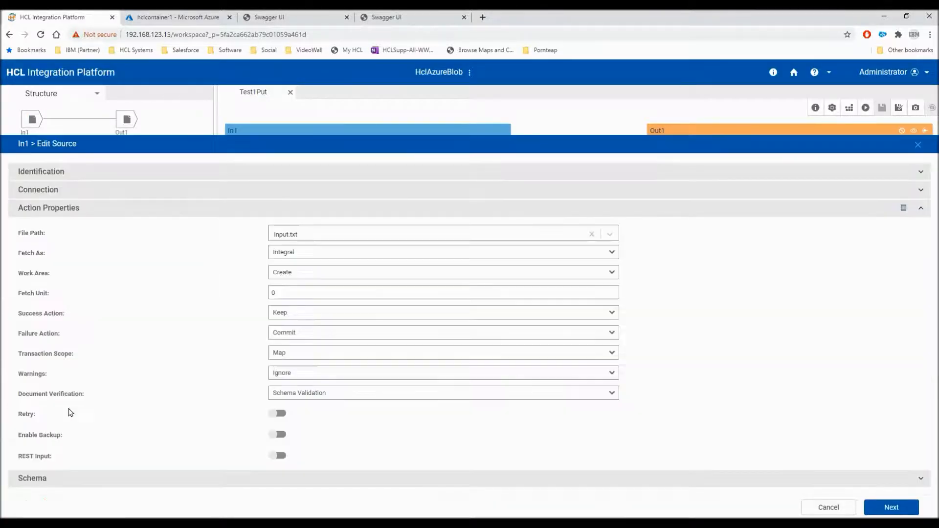
pyautogui.click(902, 209)
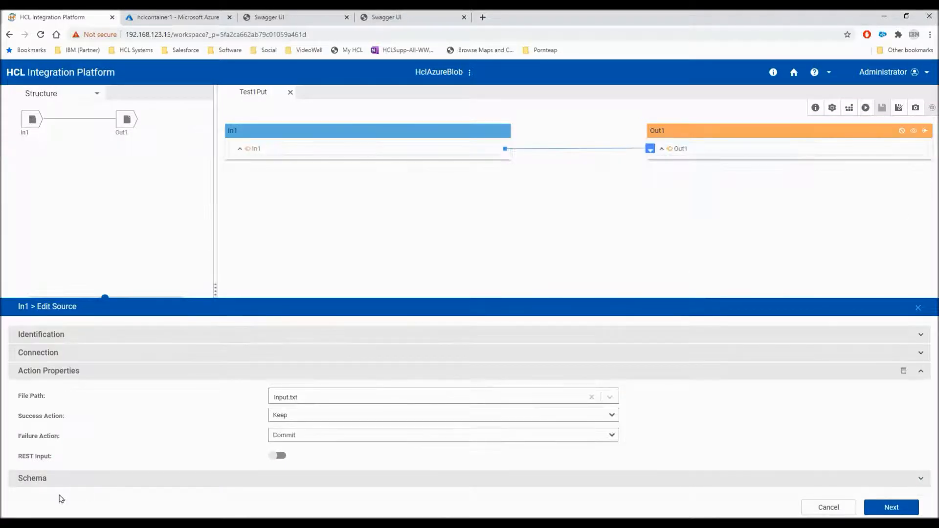
pyautogui.click(280, 457)
pyautogui.click(885, 510)
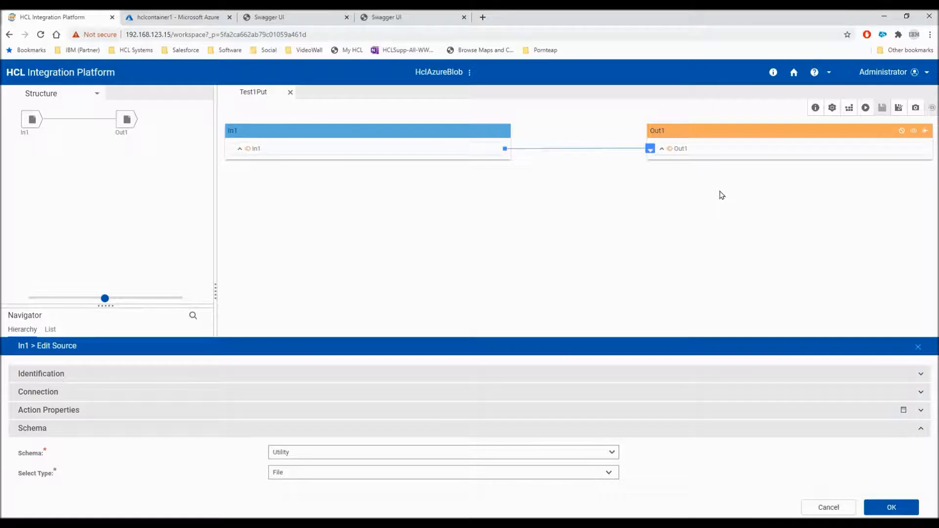
pyautogui.click(893, 507)
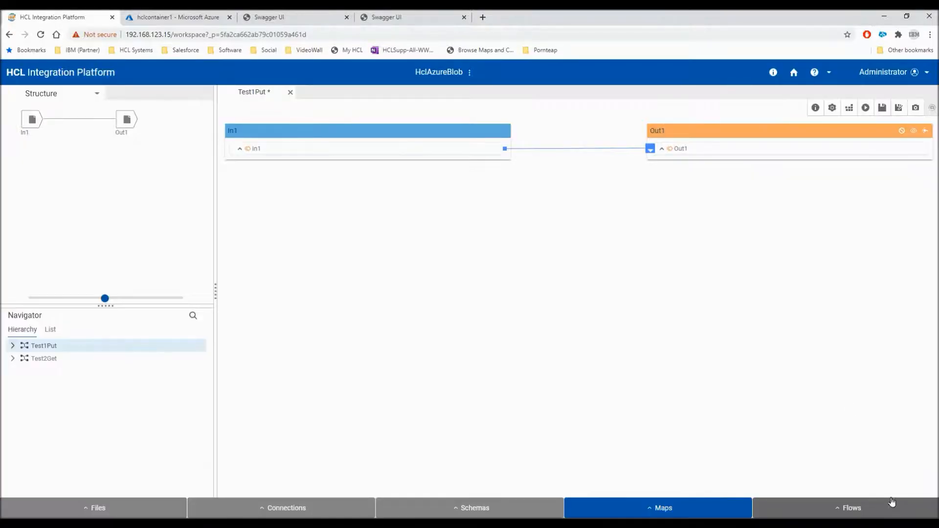
pyautogui.click(882, 110)
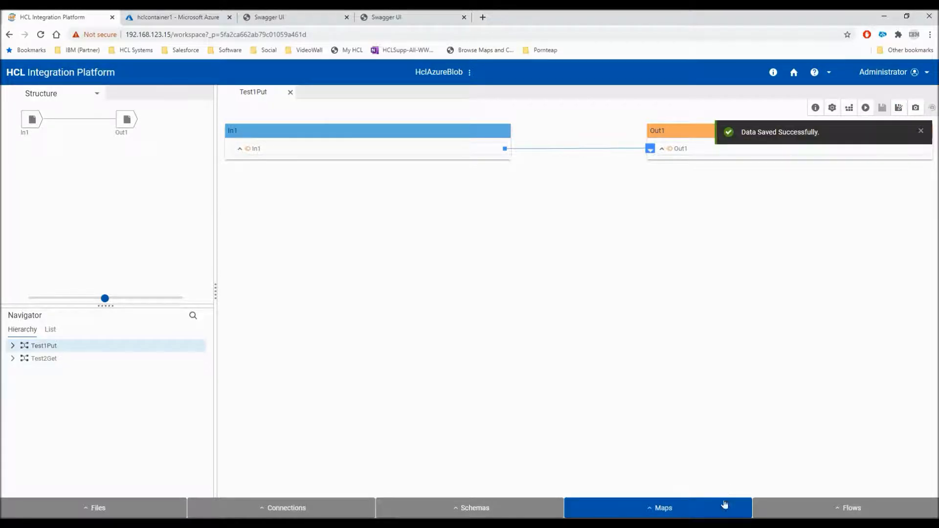
# - Open the Test2Get map and start creating a source named In2
pyautogui.click(660, 508)
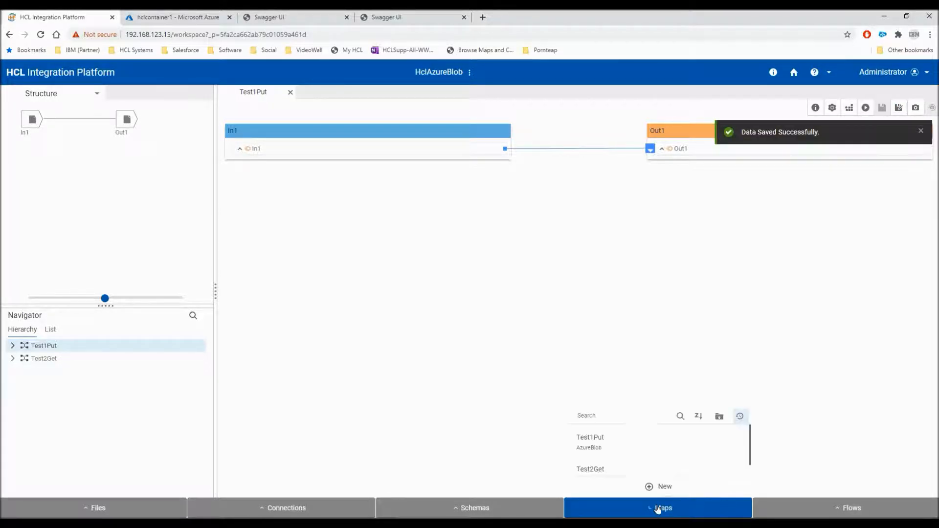
pyautogui.click(600, 470)
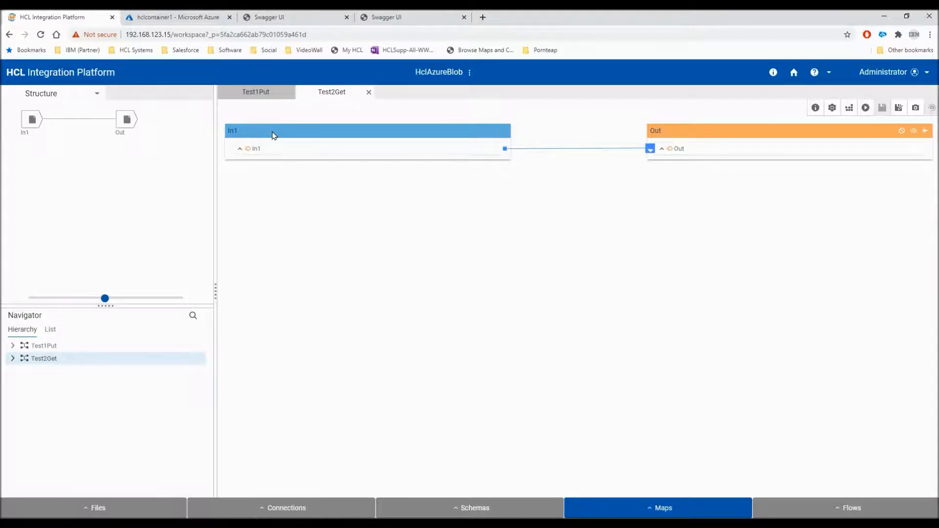
pyautogui.click(45, 98)
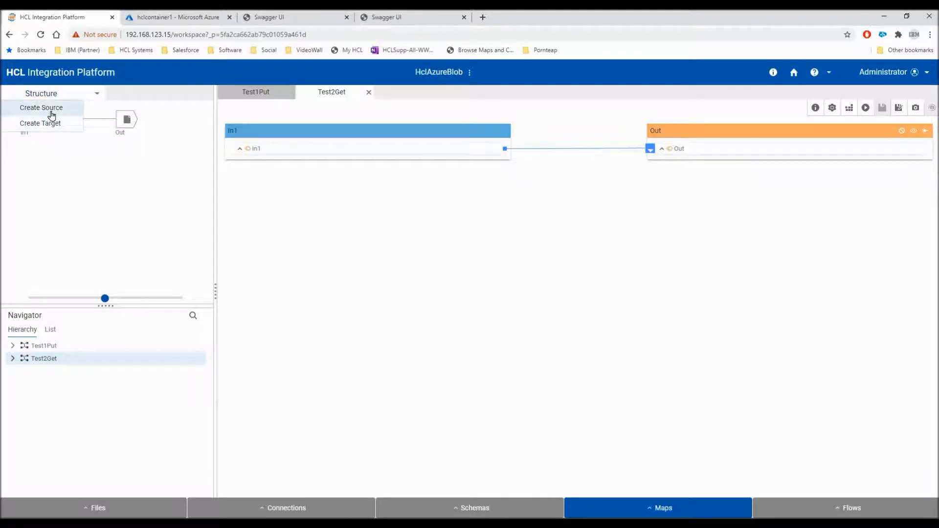
pyautogui.click(52, 112)
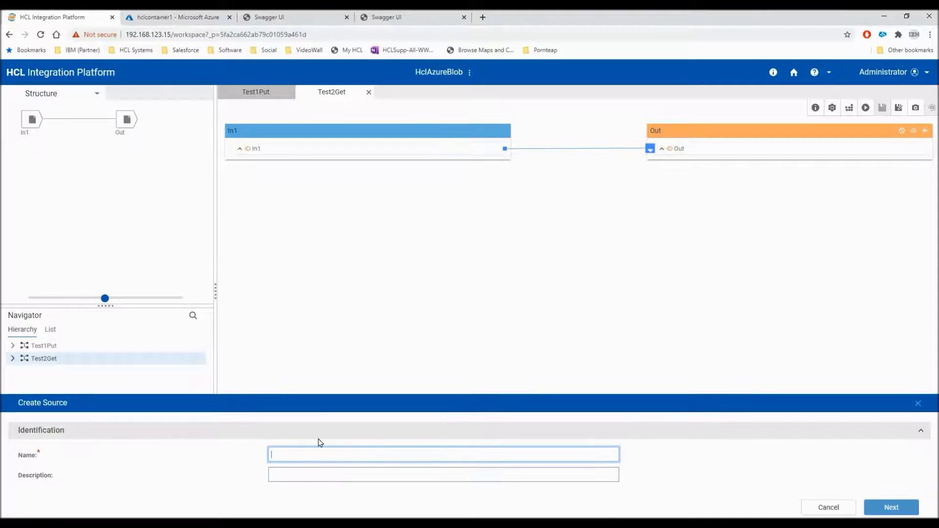
pyautogui.write('In2')
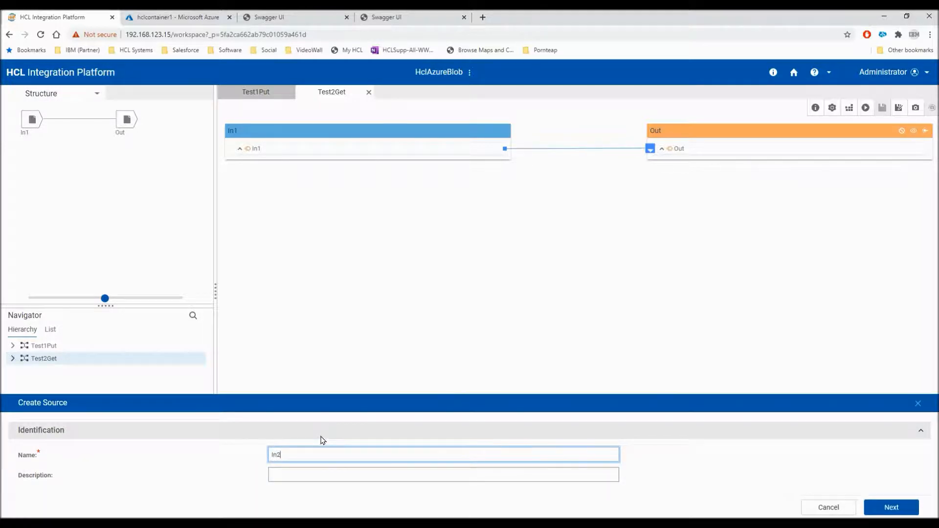
pyautogui.click(898, 506)
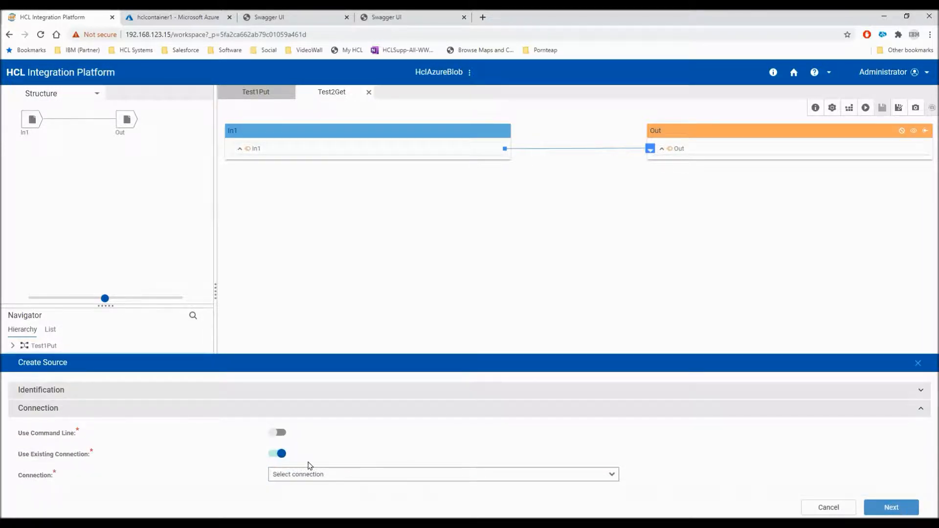
# - Give the In2 source a new Echo connection instead of an existing one, with data "dummy" and REST Input enabled
pyautogui.click(280, 455)
pyautogui.click(315, 476)
pyautogui.scroll(-1, 305, 457)
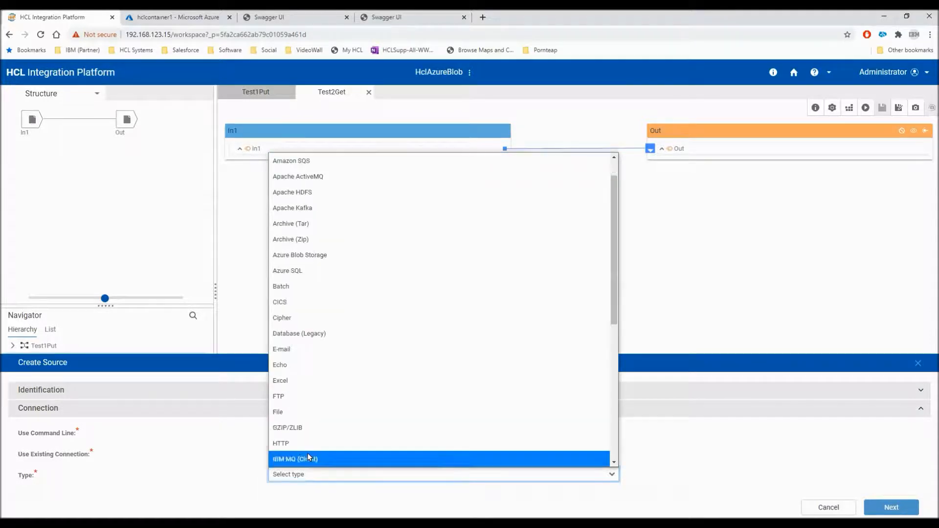
pyautogui.click(308, 368)
pyautogui.click(895, 508)
pyautogui.write('dummy')
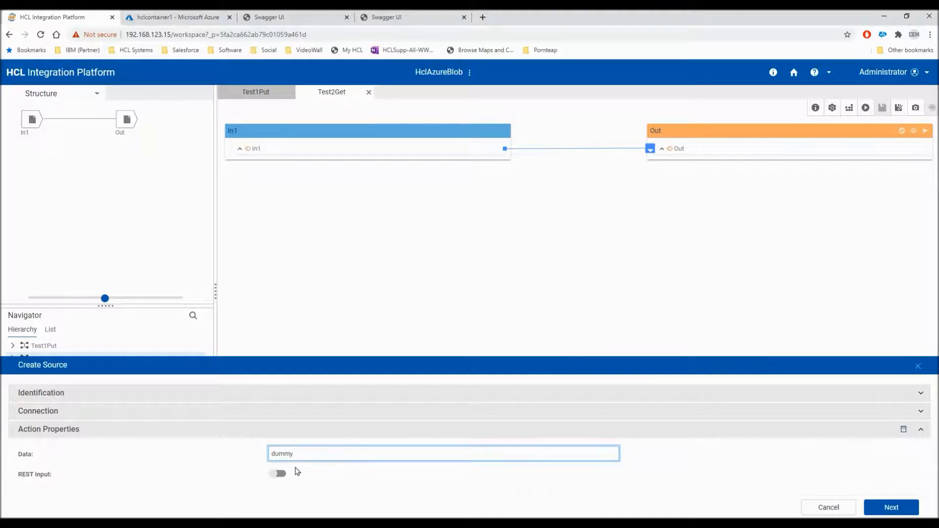
pyautogui.click(278, 474)
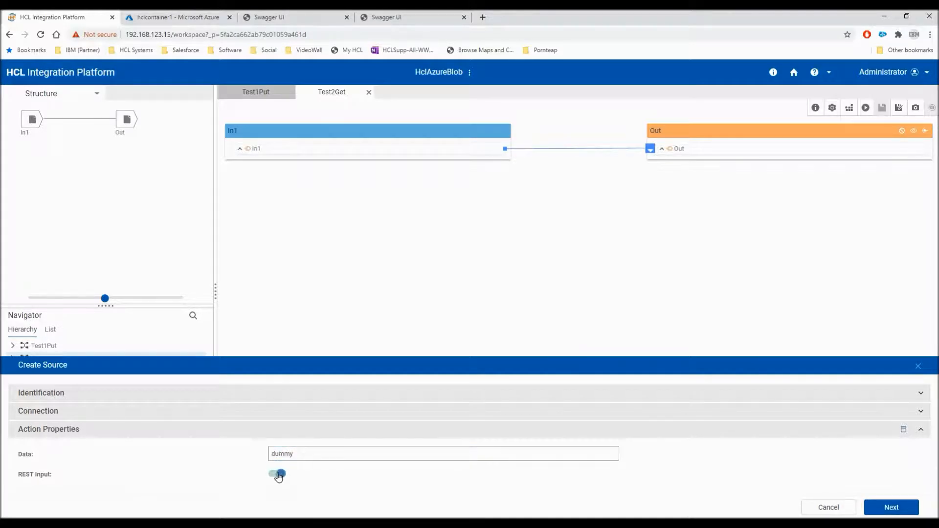
pyautogui.click(882, 509)
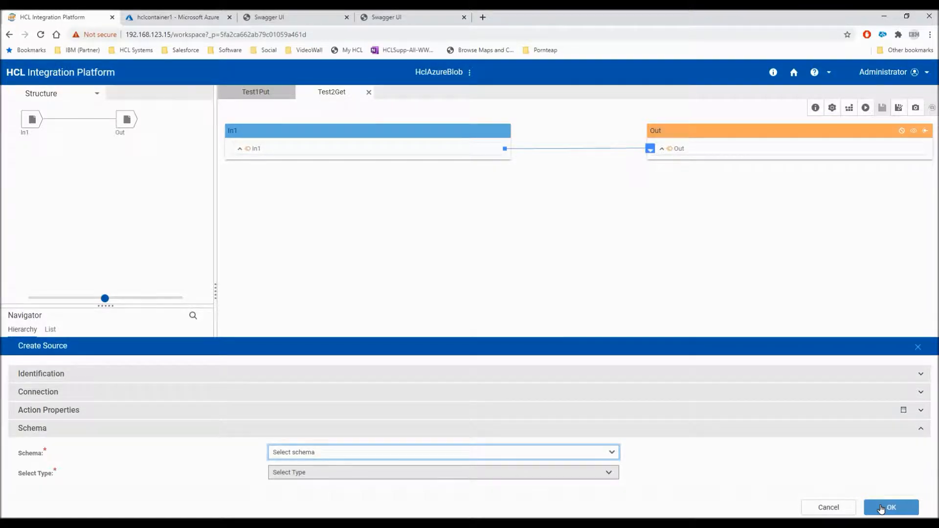
# - Choose the schema for In2 with TextItem as its type and finish creating the source
pyautogui.click(371, 456)
pyautogui.click(354, 484)
pyautogui.click(321, 474)
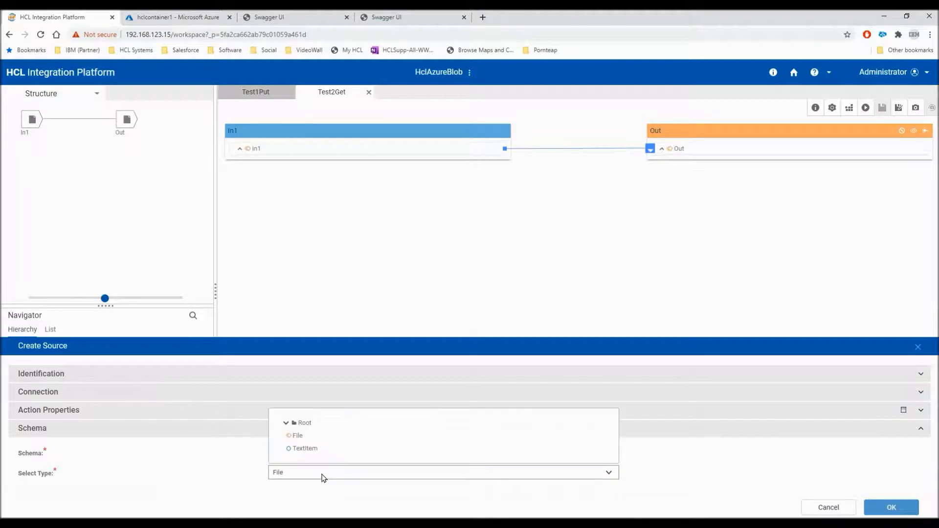
pyautogui.click(321, 449)
pyautogui.click(903, 511)
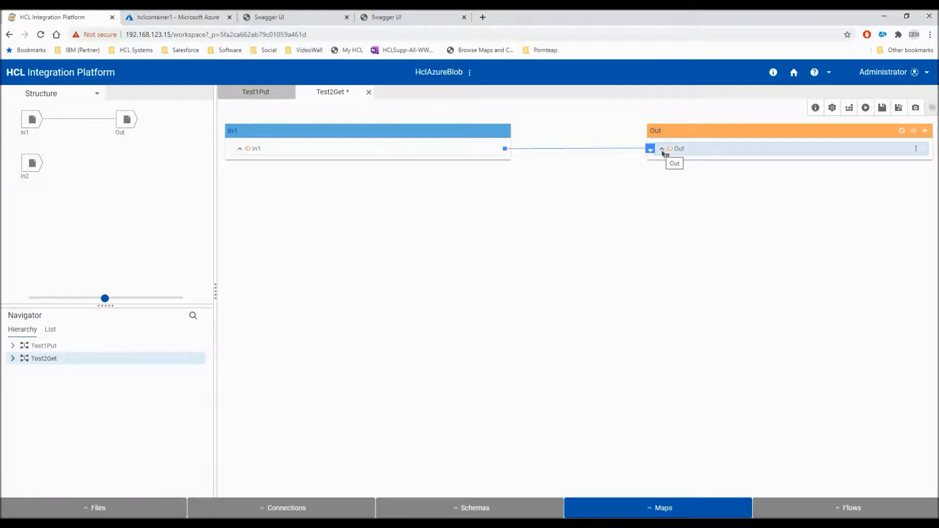
# - Enable REST Output in the action properties of the Out target in Test2Get and save the map
pyautogui.rightClick(127, 122)
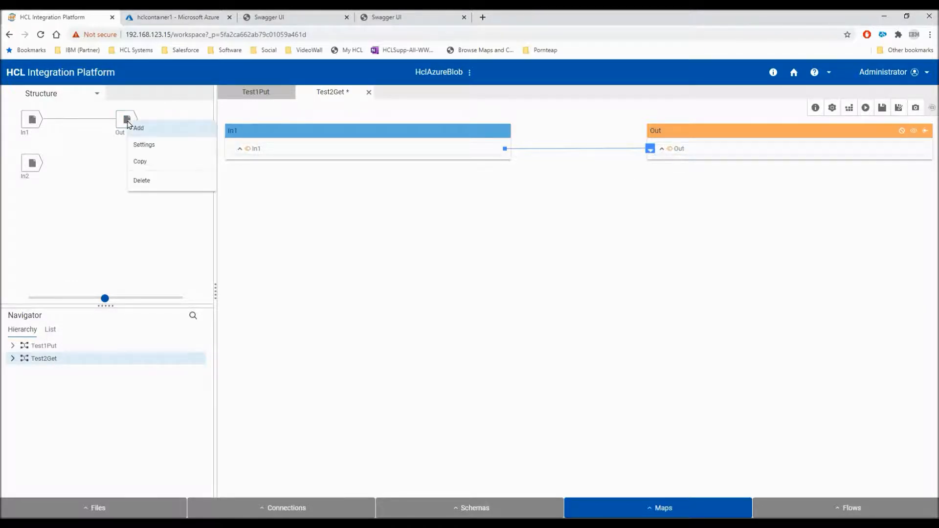
pyautogui.click(144, 145)
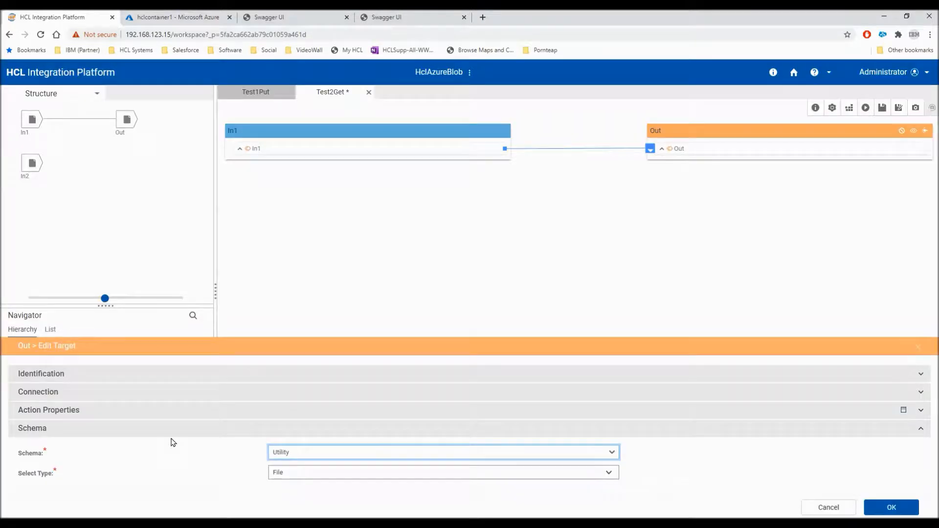
pyautogui.click(141, 411)
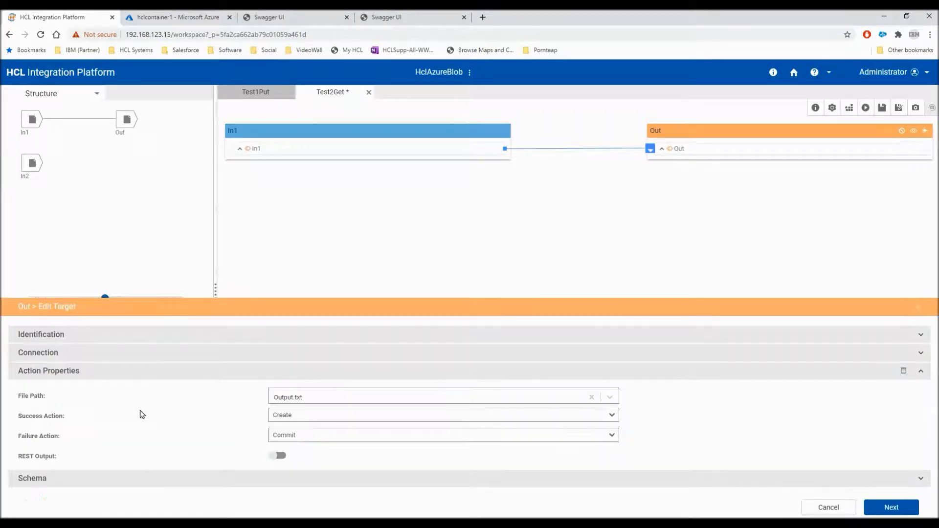
pyautogui.click(279, 457)
pyautogui.click(878, 510)
pyautogui.click(883, 509)
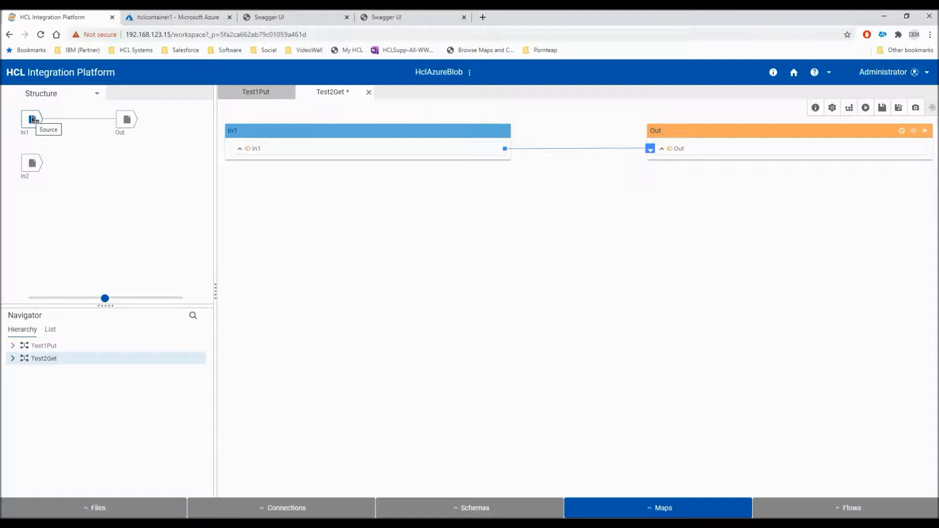
pyautogui.moveTo(26, 175); pyautogui.dragTo(35, 123)
pyautogui.click(883, 111)
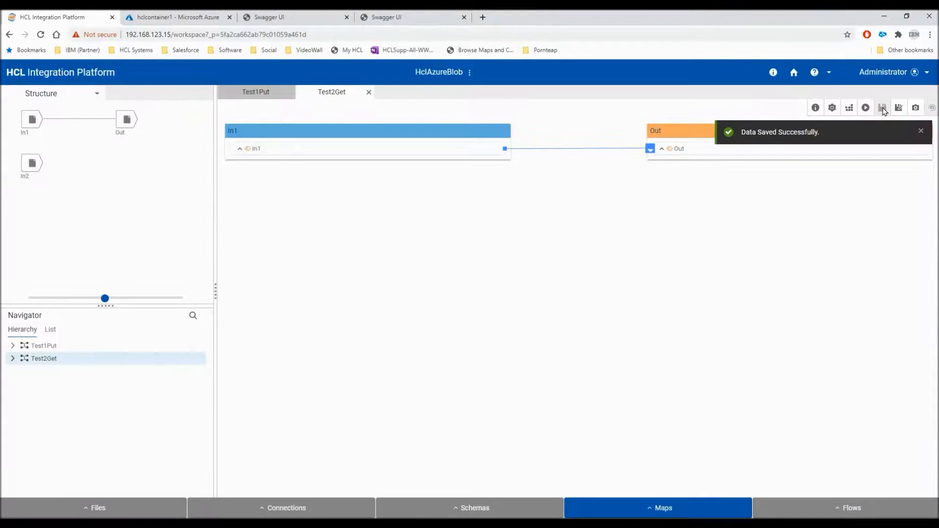
# - Close both open maps and go to the list of deployment packages
pyautogui.click(369, 92)
pyautogui.click(293, 93)
pyautogui.click(794, 73)
pyautogui.click(534, 259)
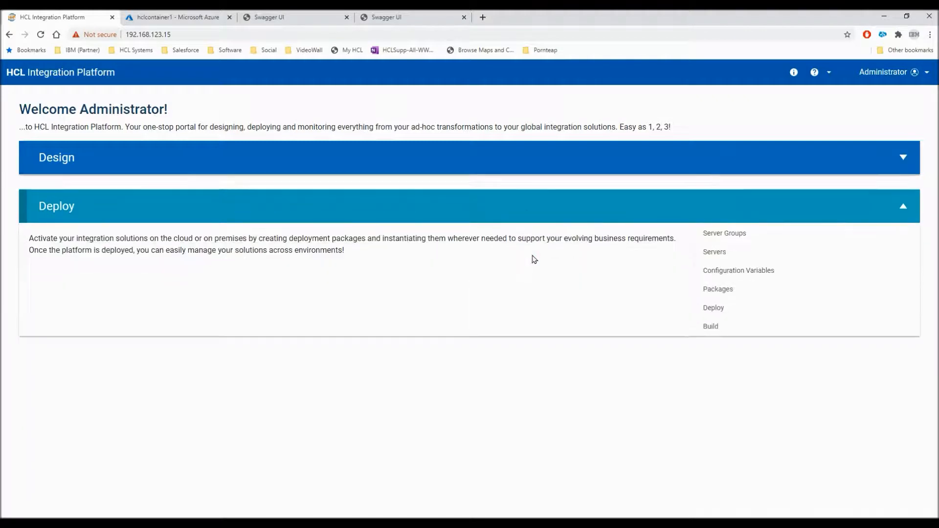
pyautogui.click(716, 289)
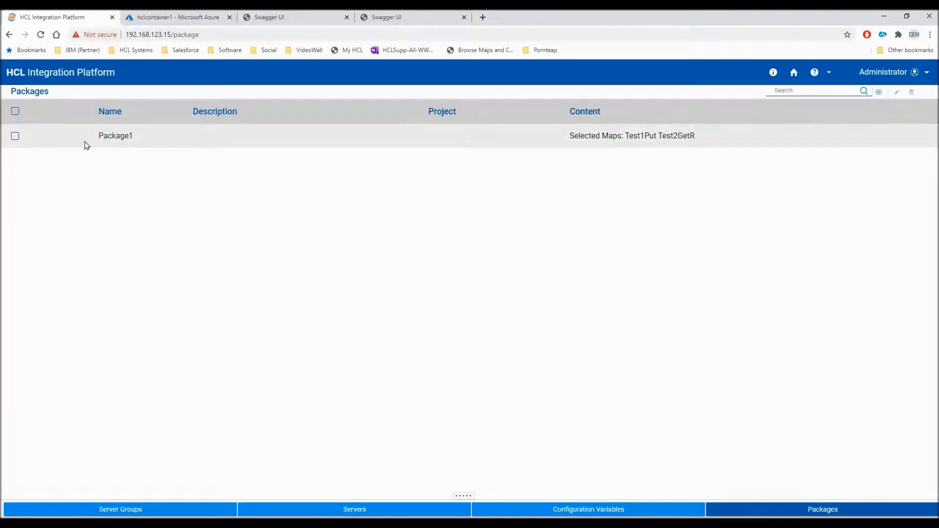
# - Edit Package1 to use the HclAzureBlob project, include the Test1Put and Test2Get maps, and save the package
pyautogui.click(15, 136)
pyautogui.click(898, 93)
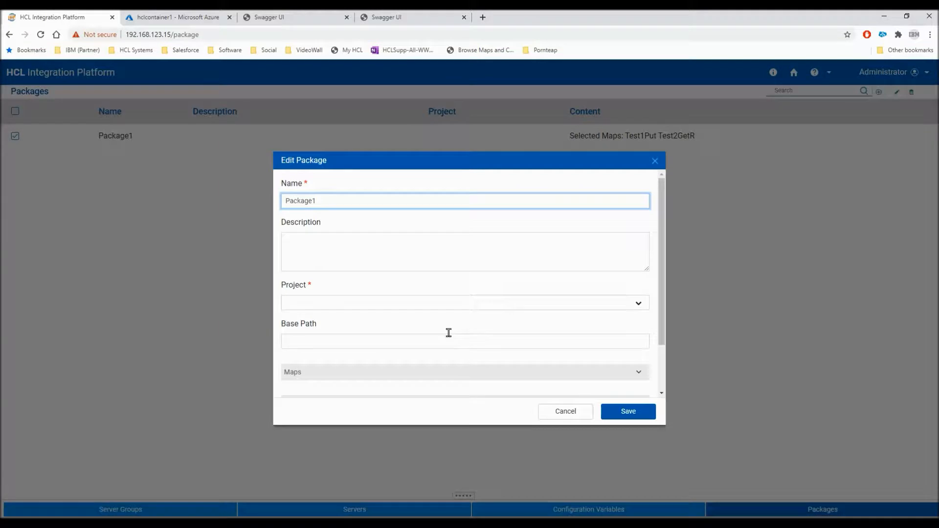
pyautogui.click(316, 303)
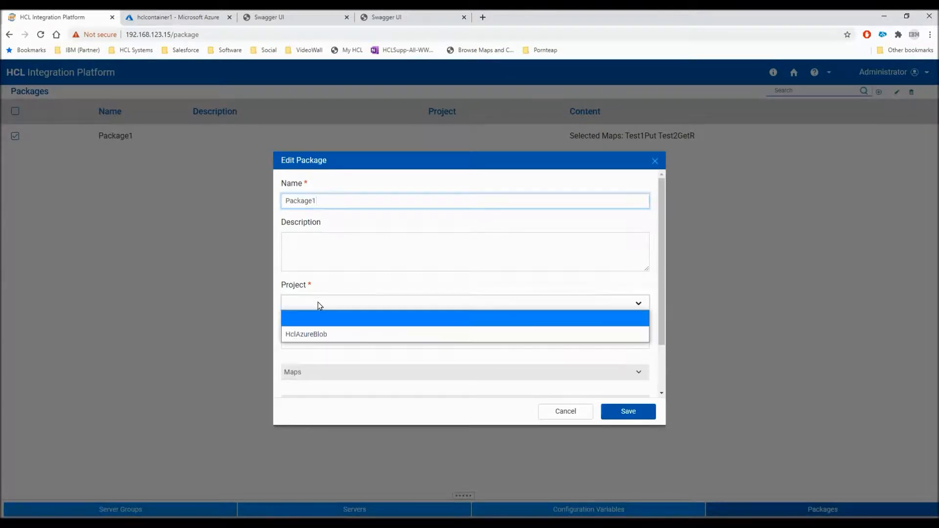
pyautogui.click(319, 333)
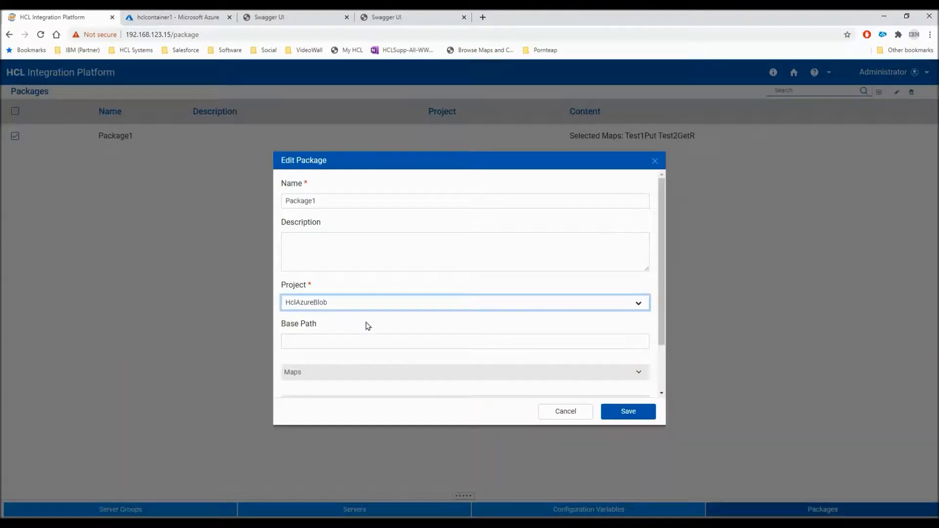
pyautogui.scroll(-1, 342, 330)
pyautogui.click(303, 317)
pyautogui.scroll(-1, 356, 339)
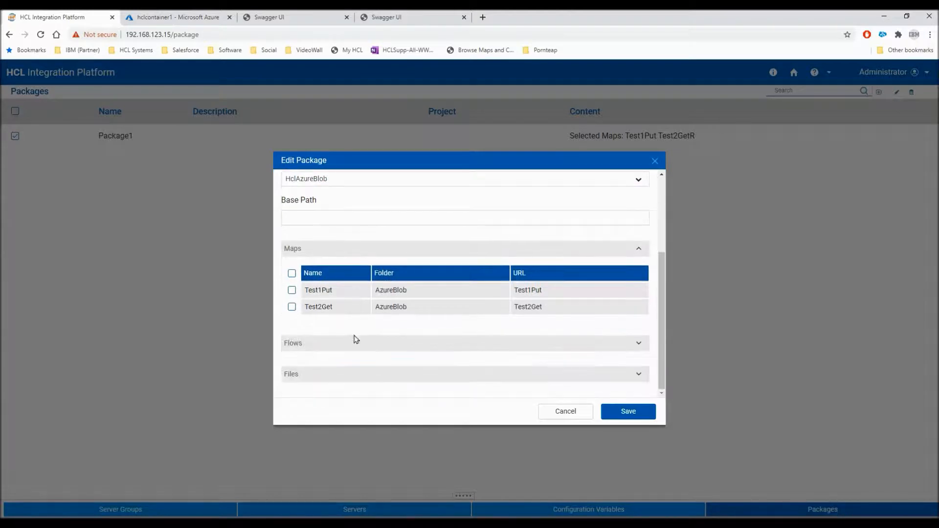
pyautogui.click(291, 291)
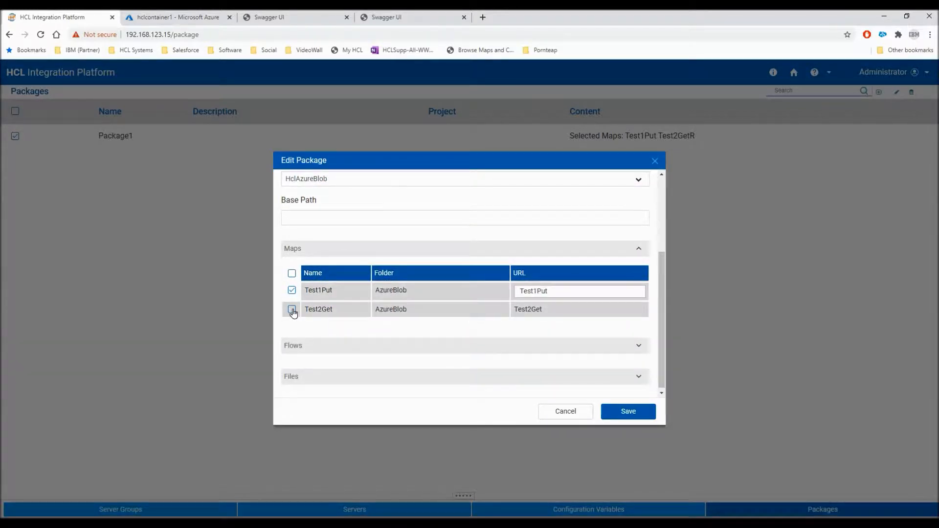
pyautogui.click(292, 310)
pyautogui.click(624, 413)
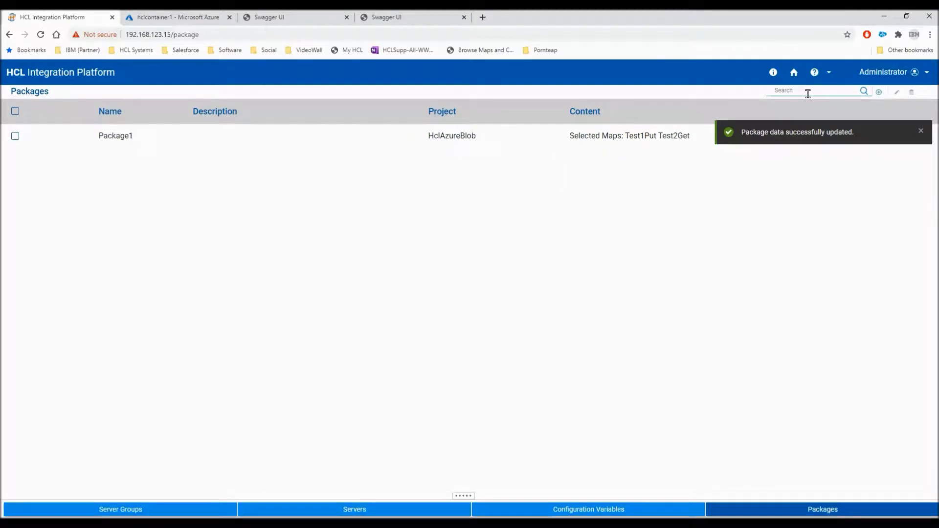
# - Open the deployment dialog and select the LocalRestAPI server and Package1
pyautogui.click(794, 73)
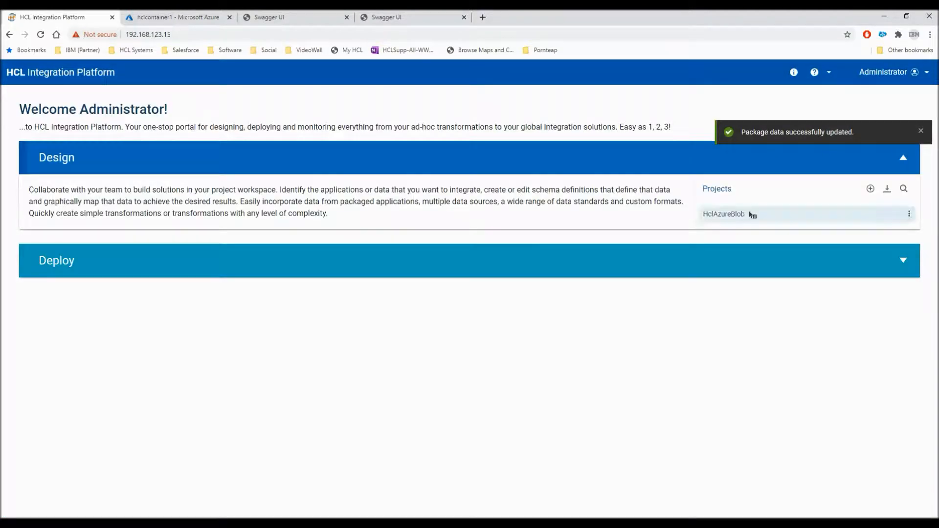
pyautogui.click(499, 269)
pyautogui.click(712, 309)
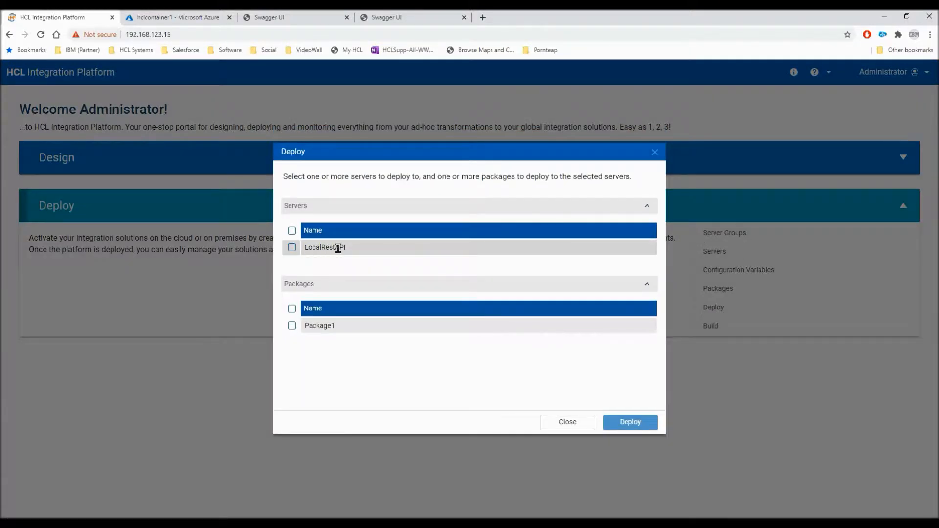
pyautogui.click(292, 248)
pyautogui.click(291, 326)
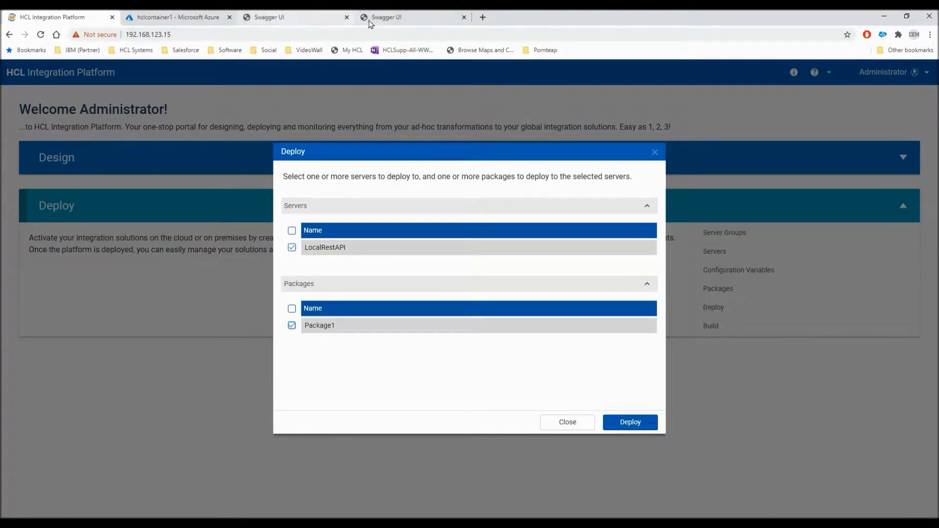
# - Switch to Swagger UI and reload the HCL Integration Platform endpoint catalog to check its defined operations
pyautogui.click(385, 22)
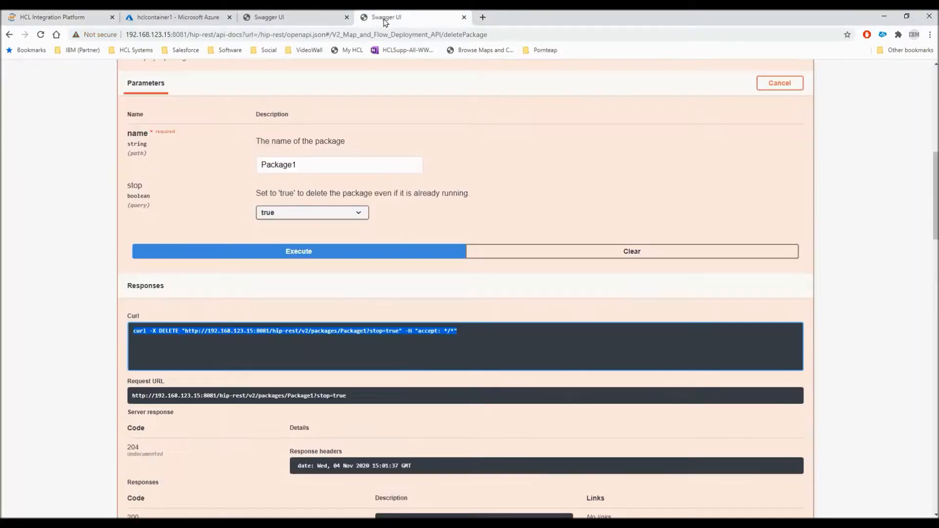
pyautogui.click(311, 20)
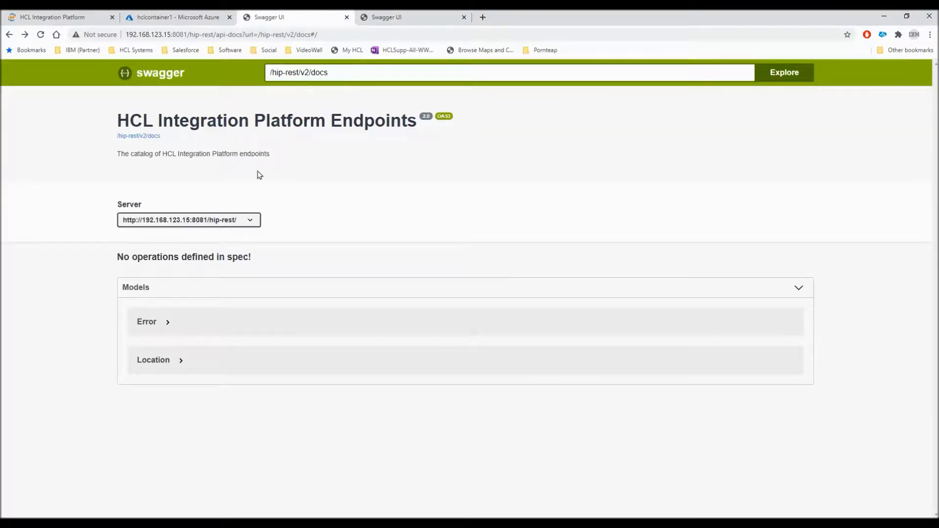
pyautogui.press('F5')
# - Return to HCL Integration Platform, deploy Package1 to the LocalRestAPI server, and close the deployment dialog
pyautogui.click(69, 19)
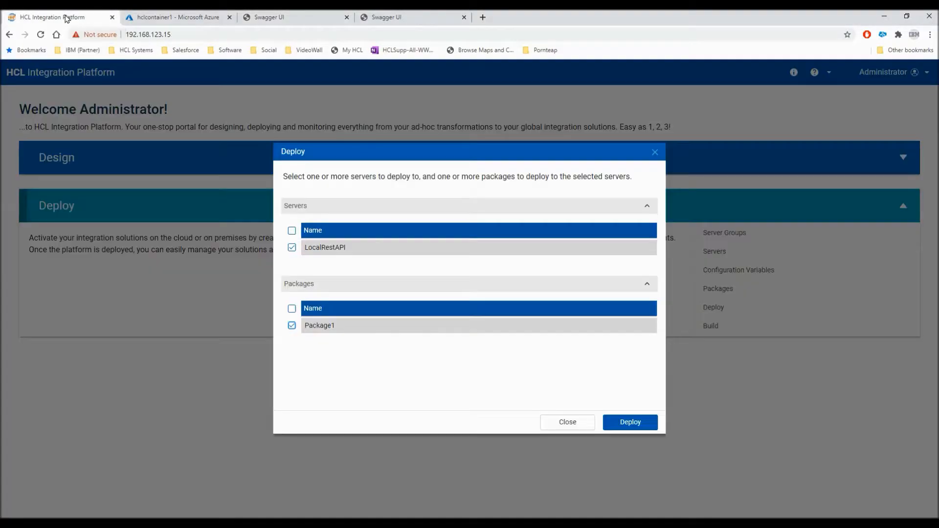
pyautogui.click(631, 423)
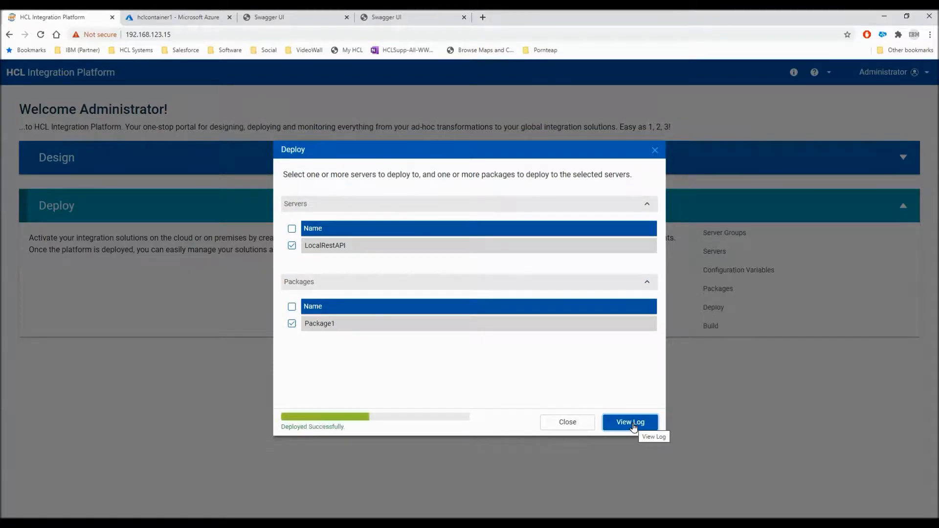
pyautogui.click(579, 424)
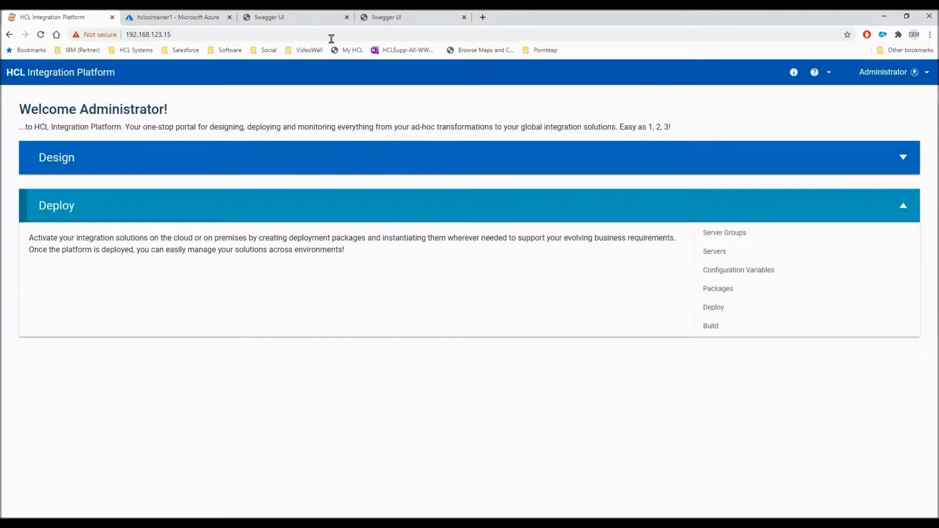
# - Reload the endpoint catalog in Swagger UI, make the synchronous Test1Put operation ready for trial, and set its request body type to text/plain
pyautogui.click(291, 18)
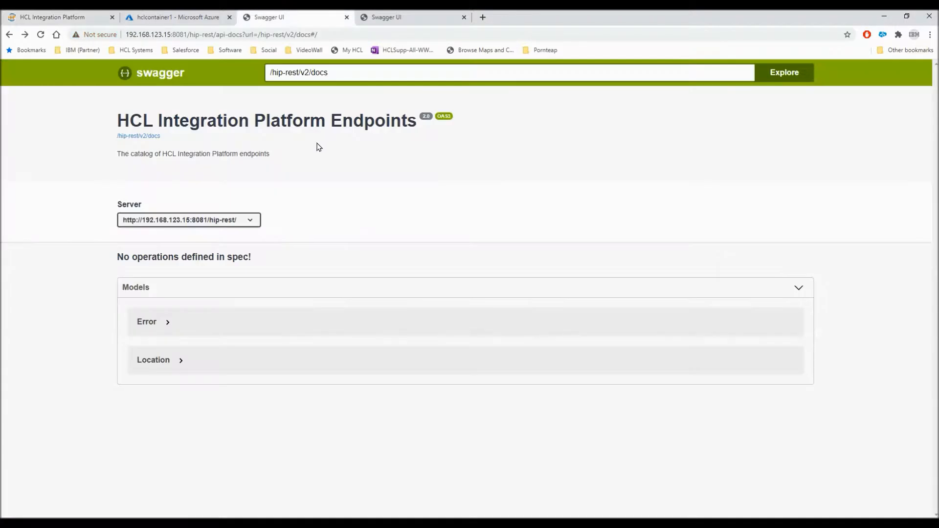
pyautogui.press('F5')
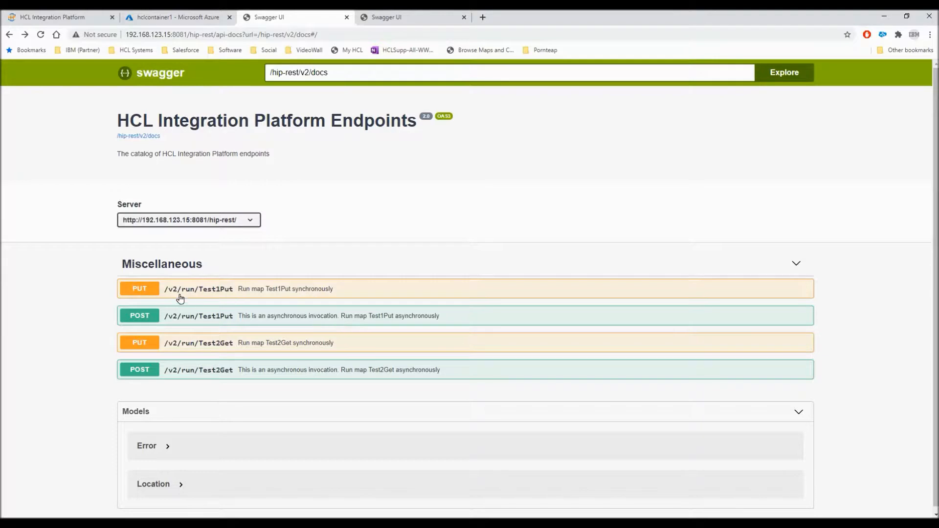
pyautogui.click(214, 292)
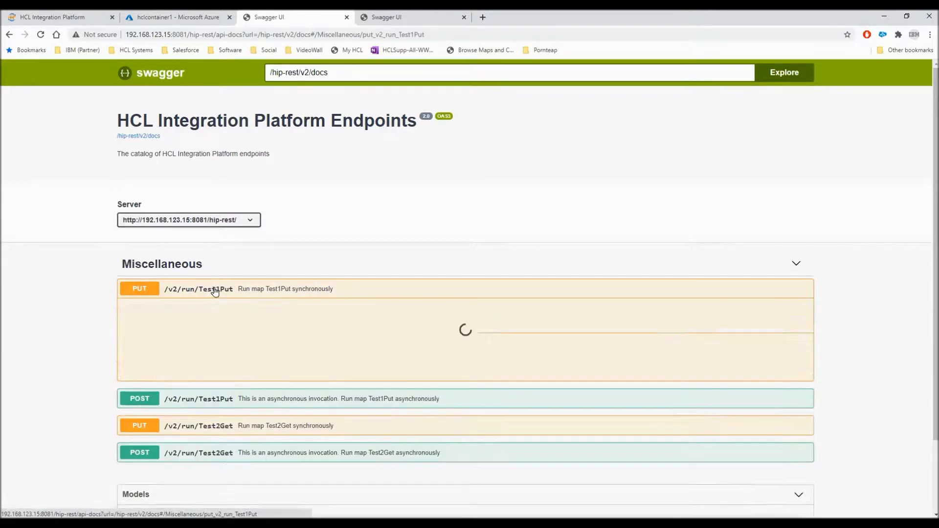
pyautogui.click(776, 336)
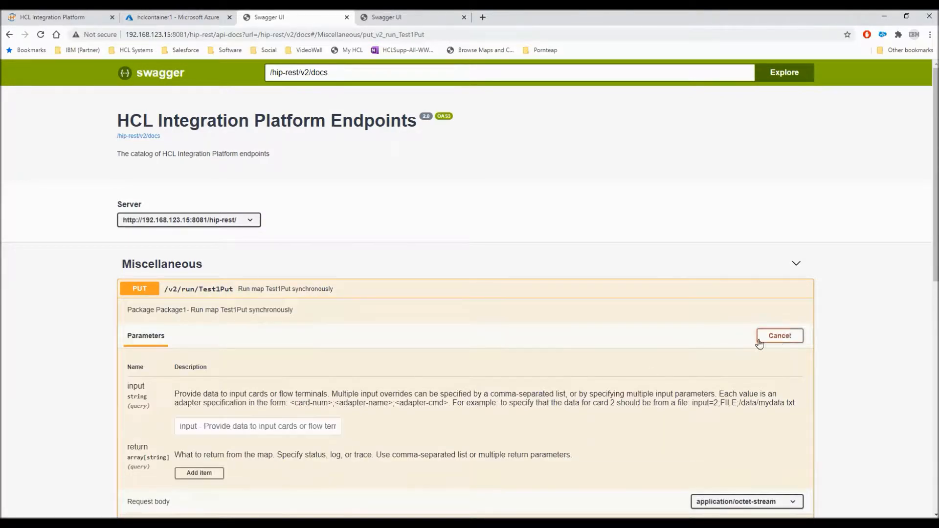
pyautogui.scroll(-4, 562, 325)
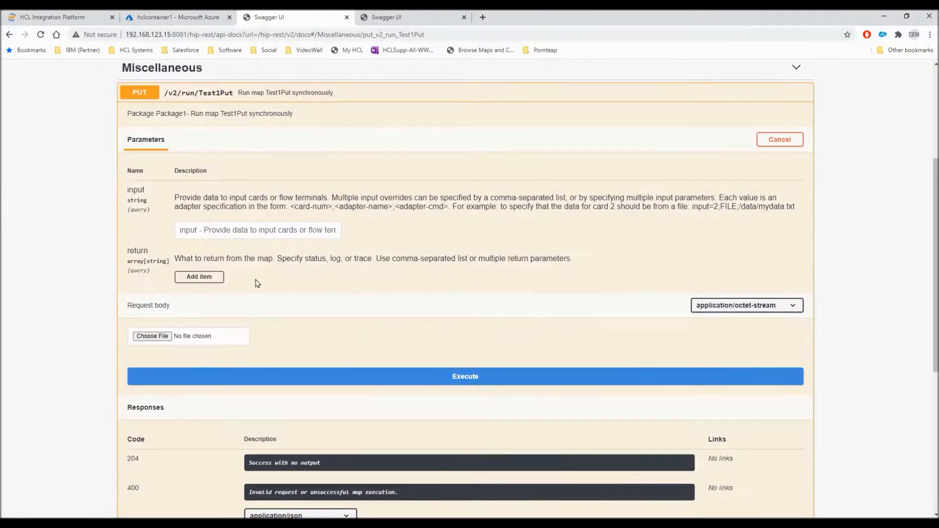
pyautogui.click(736, 304)
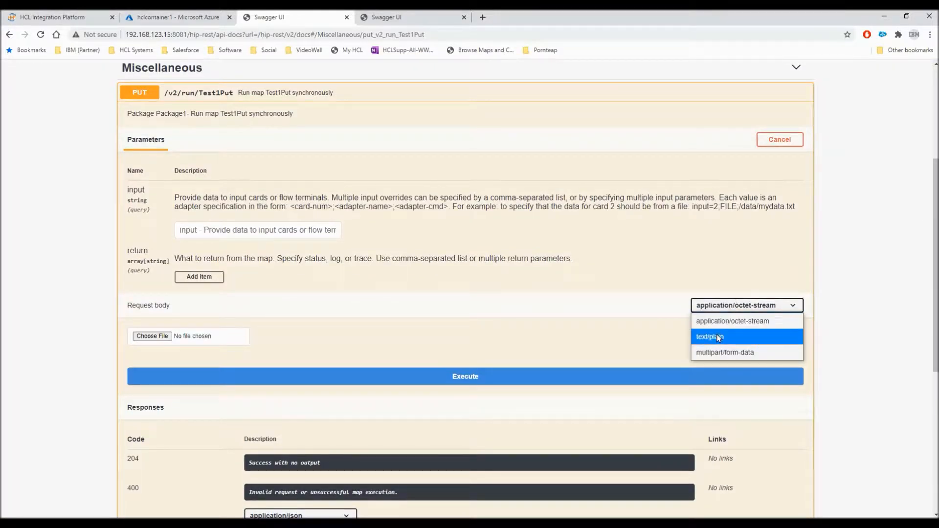
pyautogui.click(718, 338)
# - Set the Test1Put request body to "This is data coming from the REST API" and execute the request
pyautogui.click(145, 402)
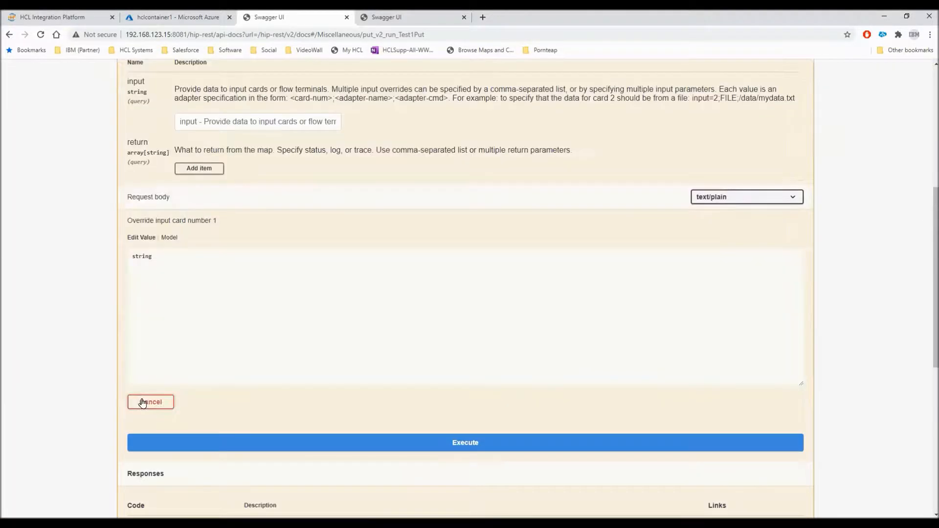
pyautogui.click(207, 327)
pyautogui.hotkey('ctrl', 'a')
pyautogui.write('th')
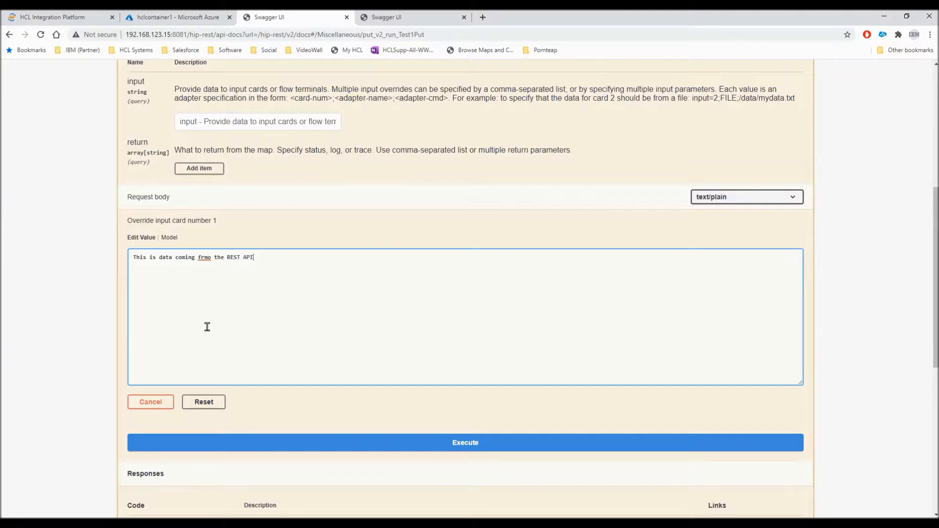
pyautogui.rightClick(206, 257)
pyautogui.click(230, 266)
pyautogui.click(457, 446)
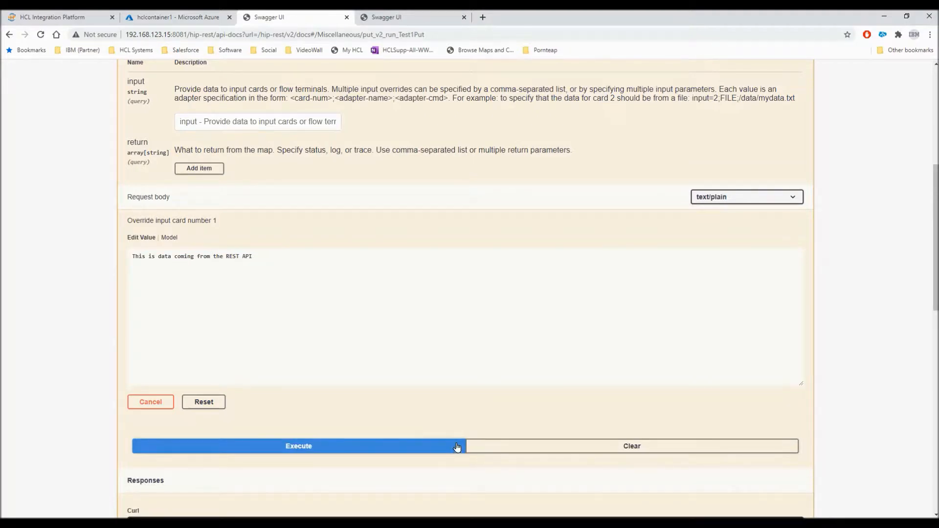
# - Review the Test1Put response and refresh the blob list of hclcontainer1 in Microsoft Azure
pyautogui.scroll(-3, 457, 446)
pyautogui.scroll(3, 388, 379)
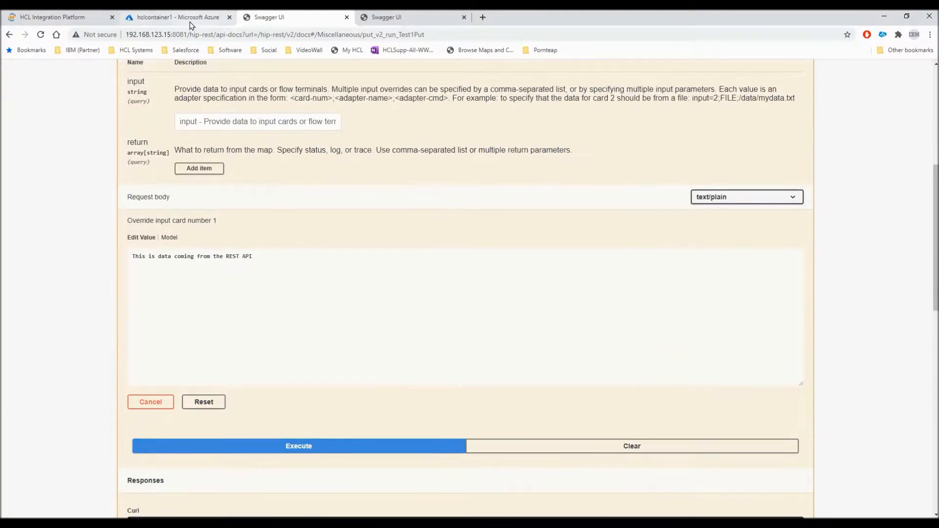
pyautogui.click(190, 22)
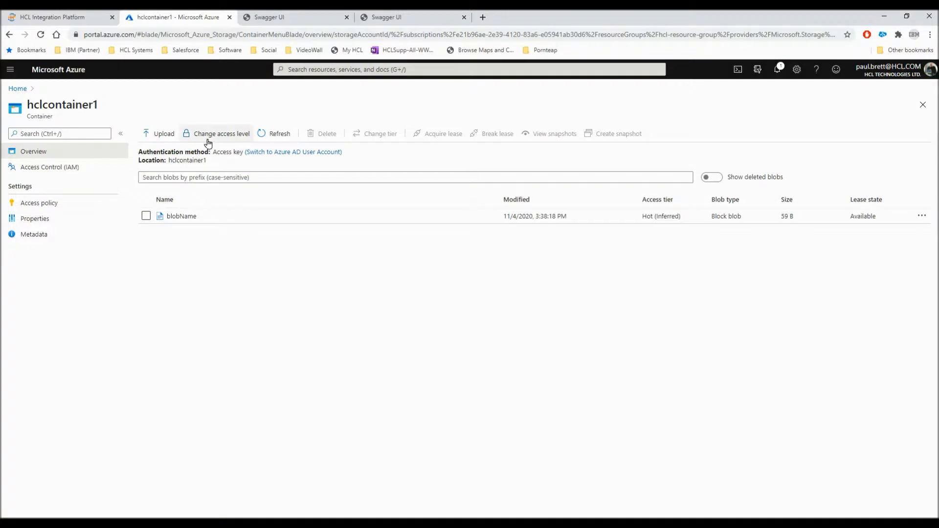
pyautogui.click(275, 135)
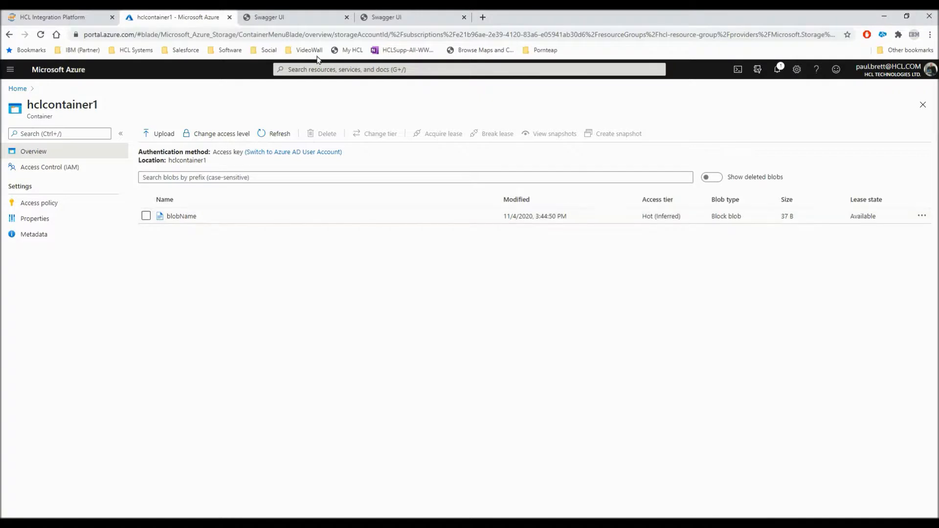
# - Switch to Swagger UI, collapse Test1Put, and execute the synchronous Test2Get operation without any parameters or input file
pyautogui.click(287, 18)
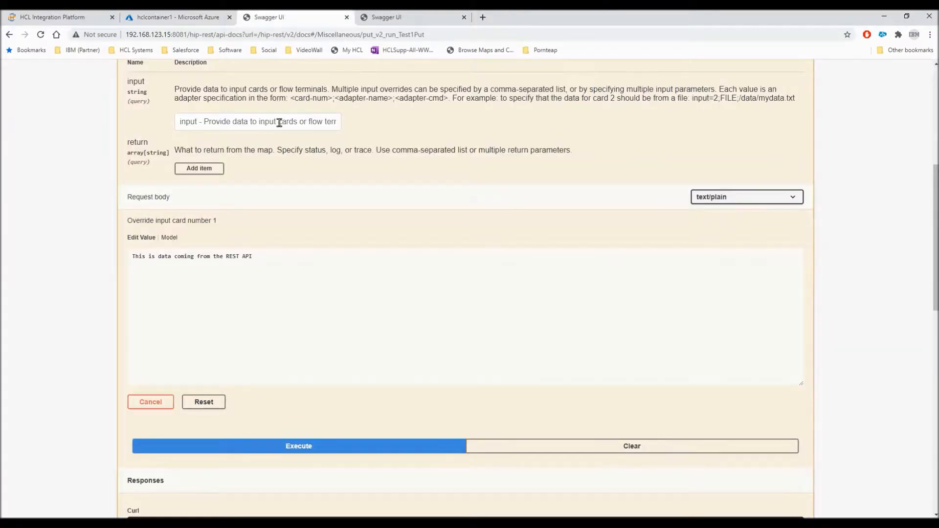
pyautogui.scroll(3, 286, 140)
pyautogui.scroll(2, 287, 151)
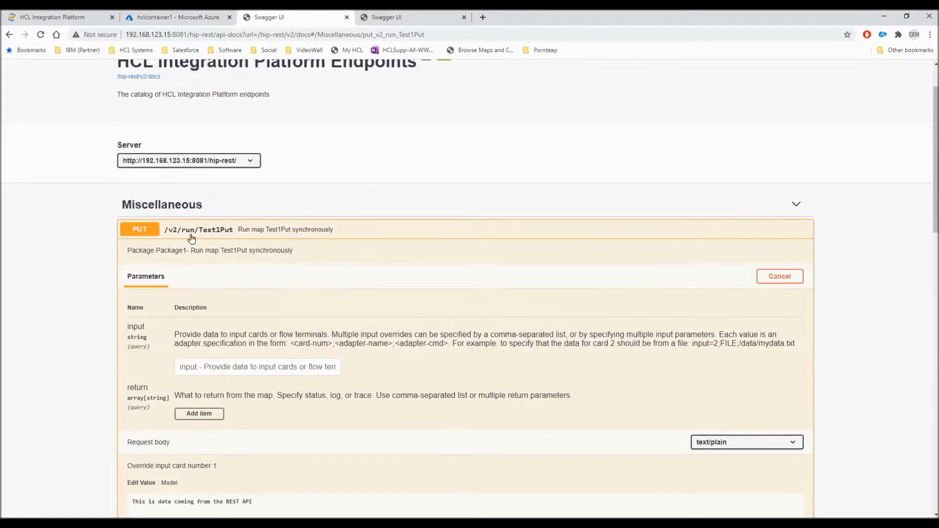
pyautogui.click(208, 235)
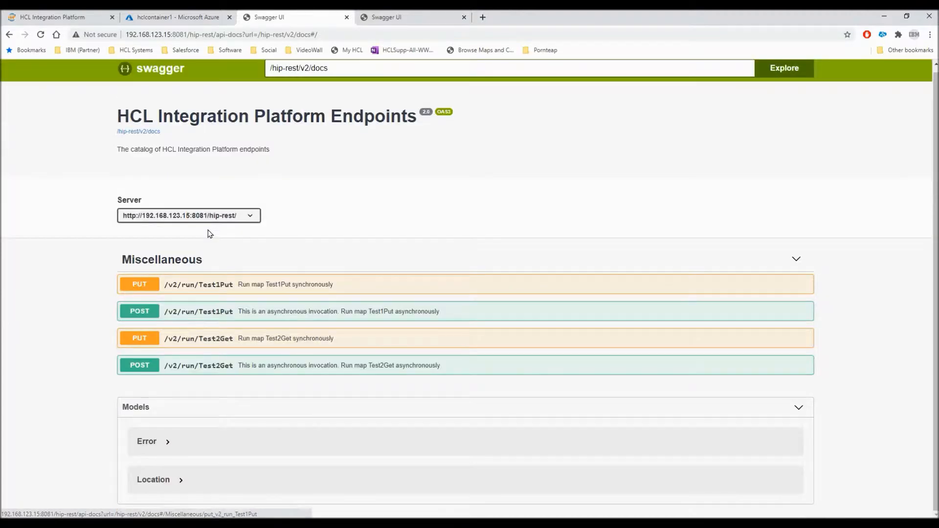
pyautogui.click(221, 338)
pyautogui.scroll(-3, 225, 338)
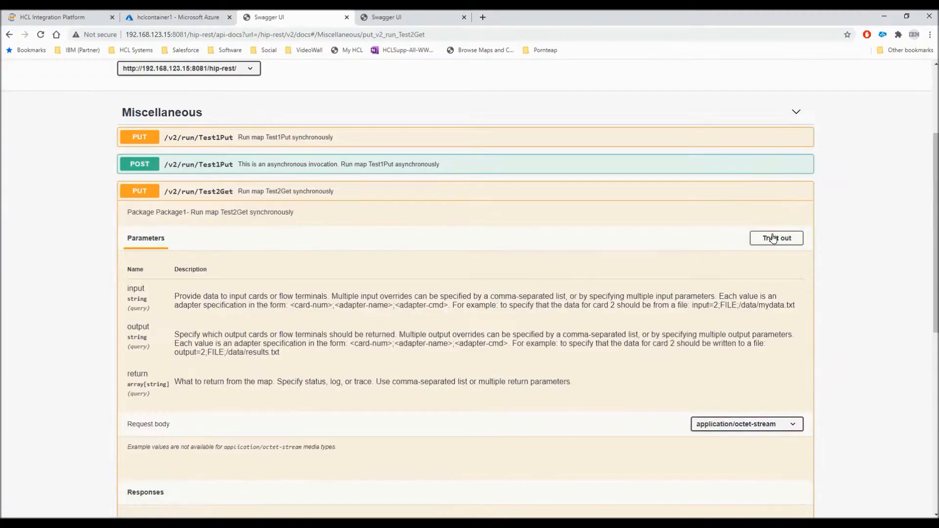
pyautogui.click(777, 238)
pyautogui.scroll(-4, 327, 284)
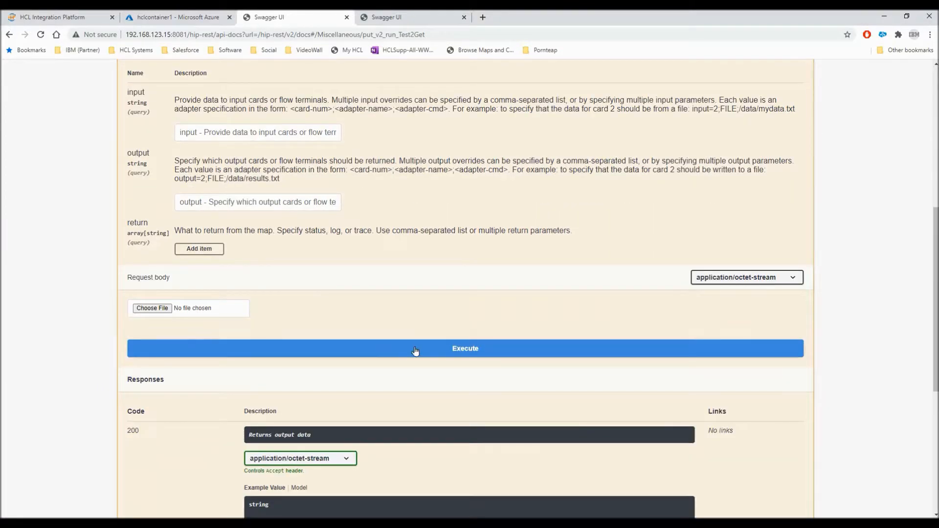
pyautogui.click(439, 348)
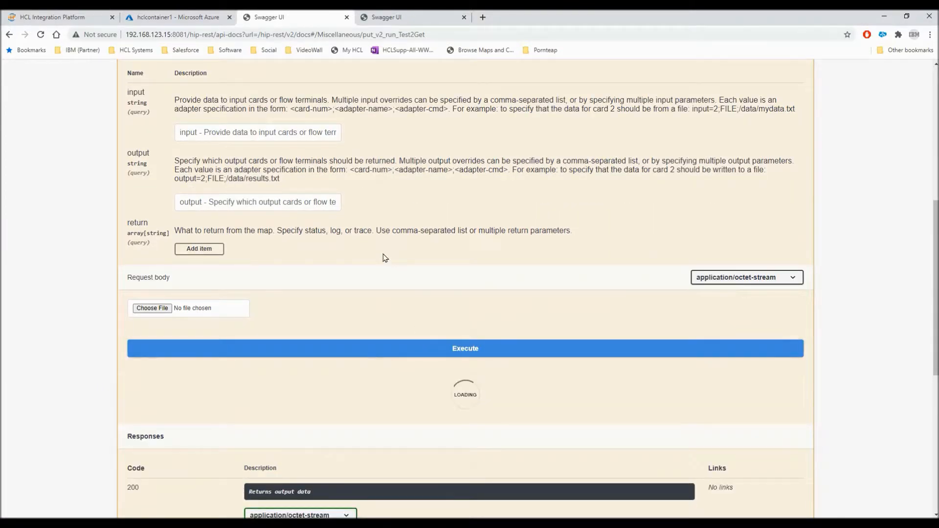
# - Download the file returned by Test2Get, and refresh the hclcontainer1 blob list in Microsoft Azure
pyautogui.scroll(-2, 383, 257)
pyautogui.scroll(-2, 383, 258)
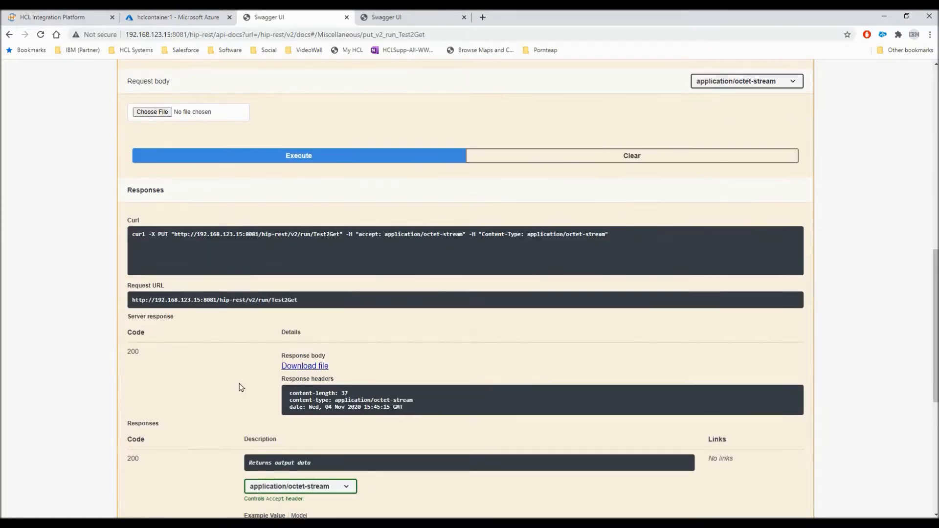
pyautogui.click(312, 366)
pyautogui.click(172, 14)
pyautogui.click(276, 134)
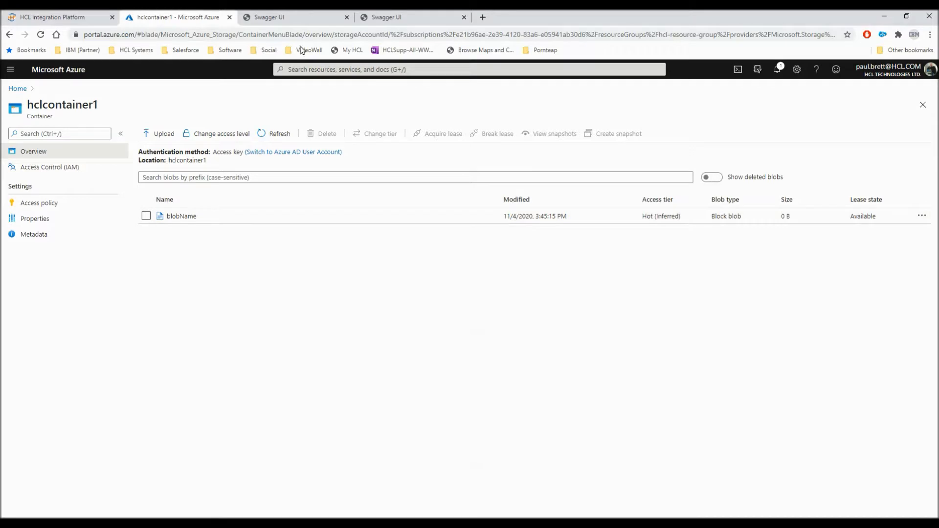
# - In Swagger UI, copy the curl command of the Test2Get request and the curl command of the Test1Put request
pyautogui.click(293, 17)
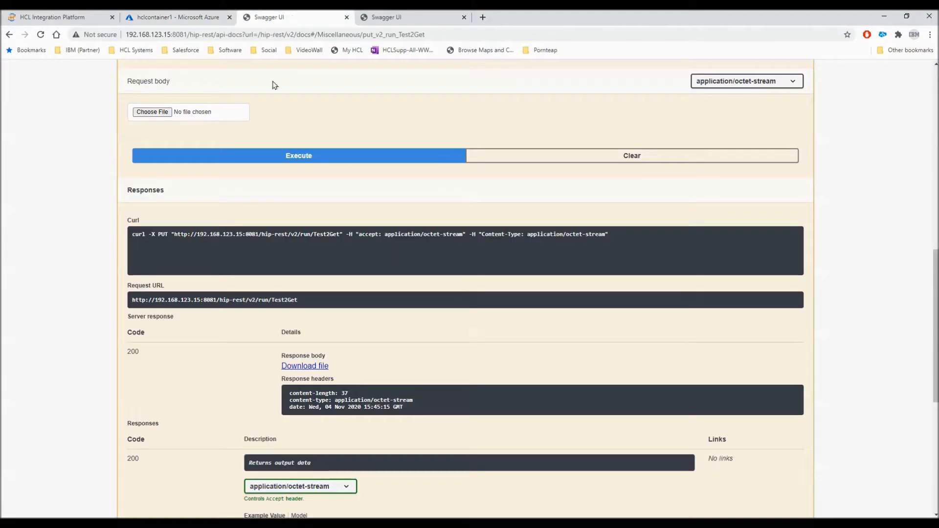
pyautogui.click(195, 238)
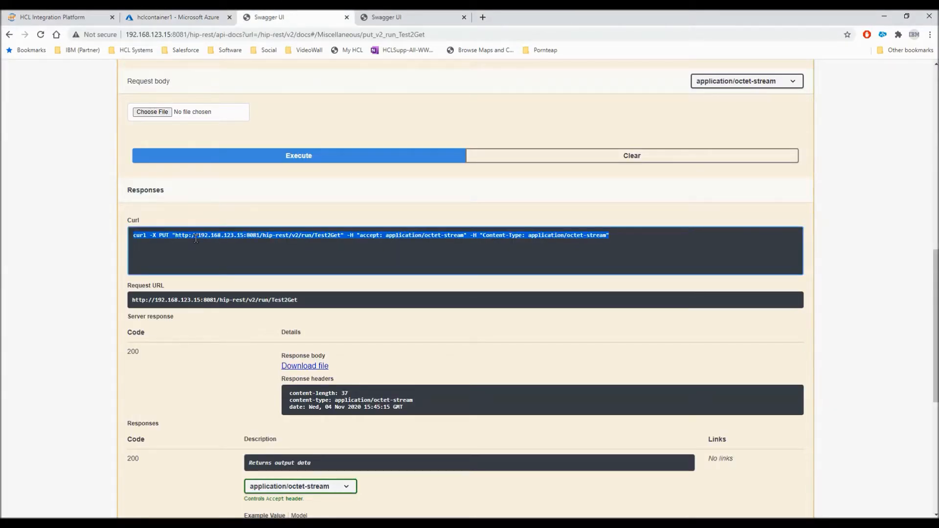
pyautogui.scroll(2, 196, 238)
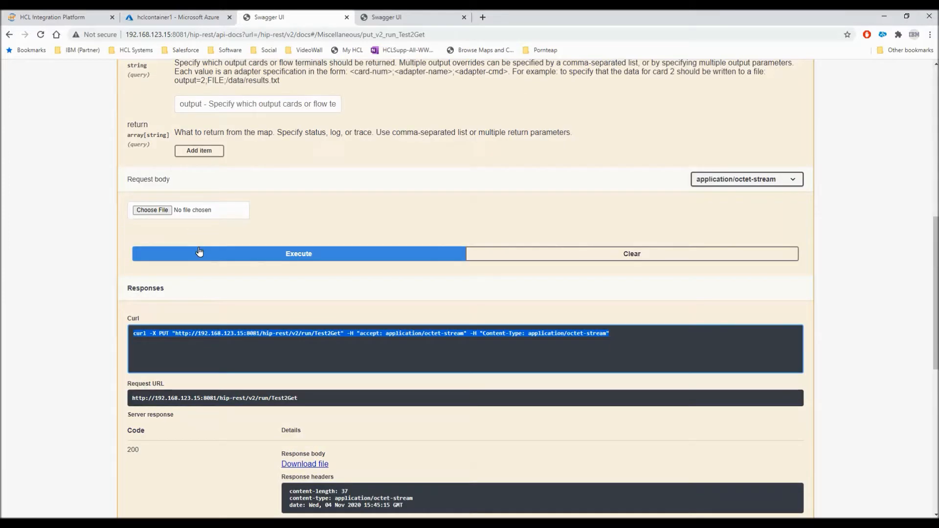
pyautogui.scroll(6, 199, 251)
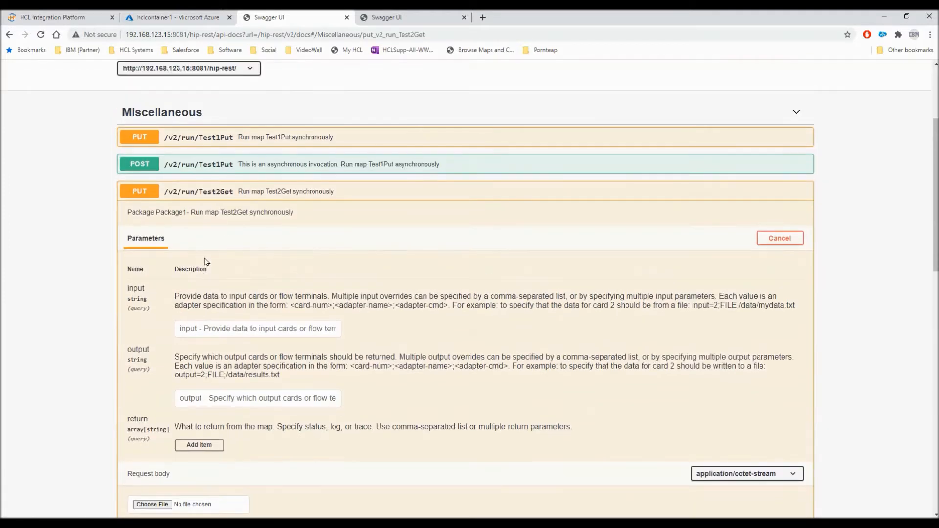
pyautogui.click(224, 141)
pyautogui.scroll(-5, 272, 362)
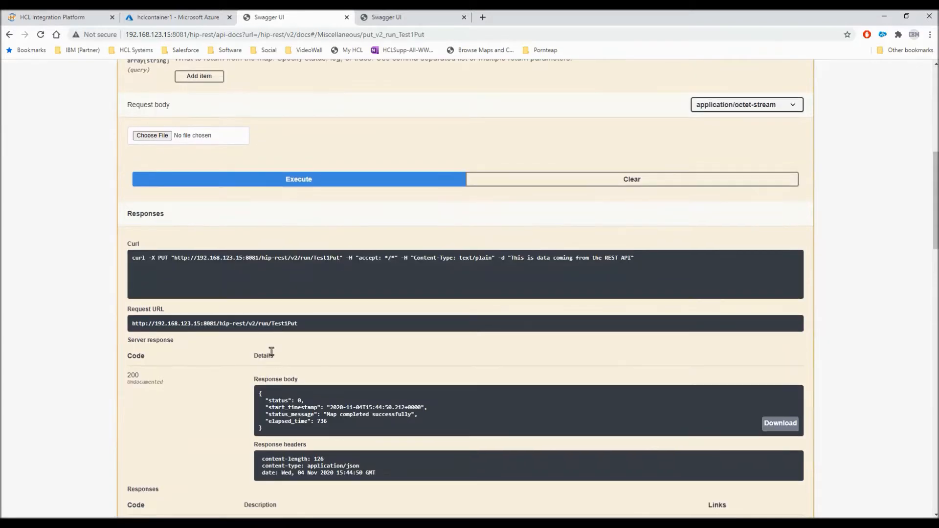
pyautogui.click(279, 271)
pyautogui.hotkey('ctrl', 'c')
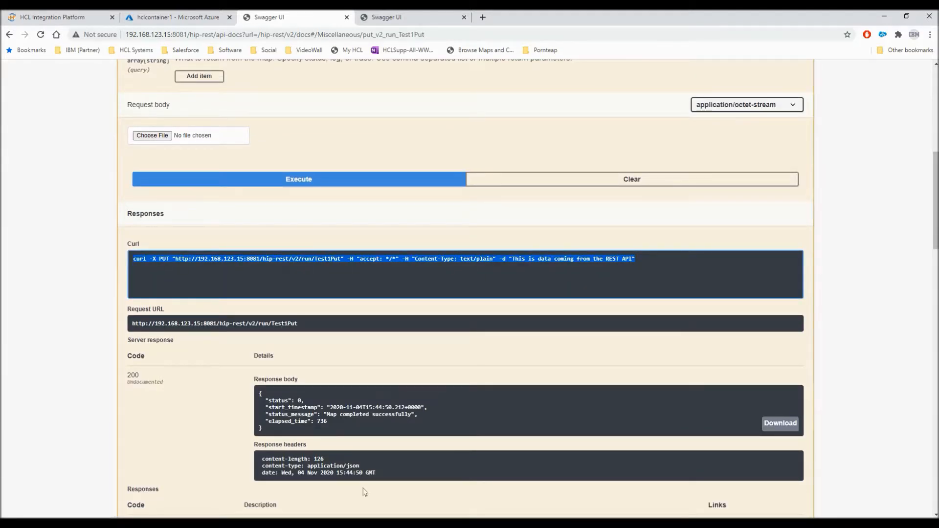
# - Switch to the command prompt, run the copied Test1Put curl command, and add a few empty prompt lines
pyautogui.click(370, 522)
pyautogui.hotkey('ctrl', 'v')
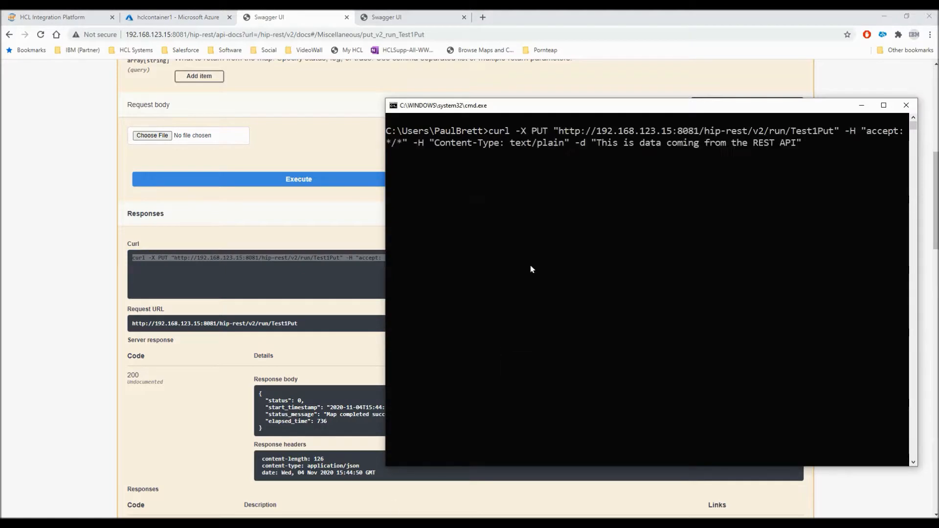
pyautogui.press('Return')
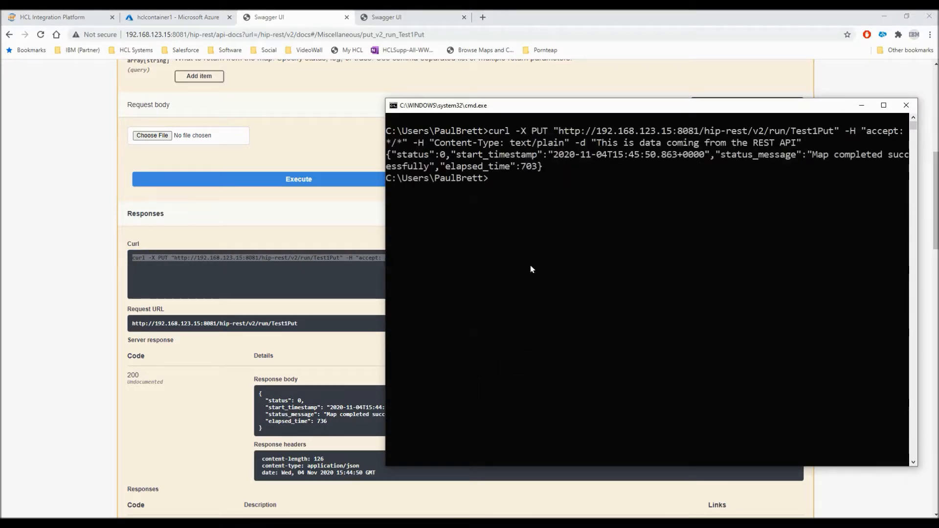
pyautogui.press('Return')
pyautogui.press('Return')
pyautogui.press('Return')
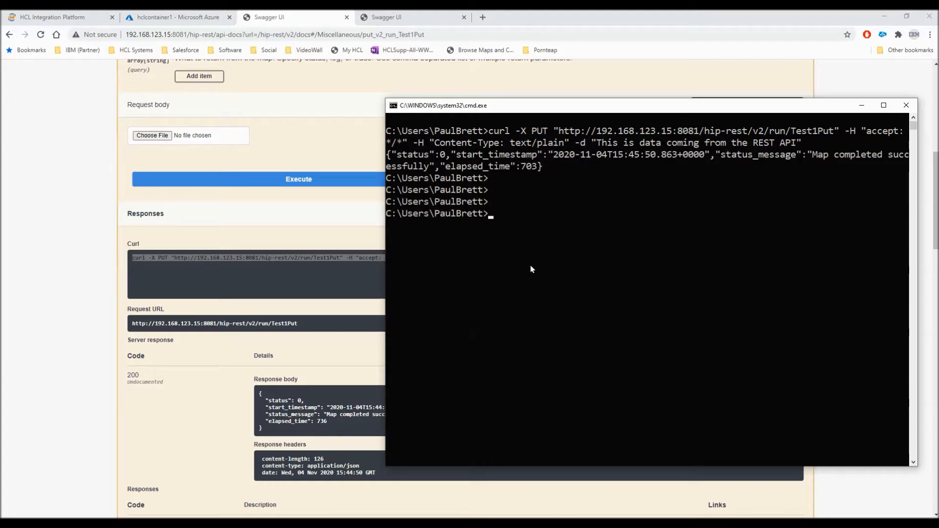
# - Run the Test2Get curl command with application/octet-stream as accept and content type, and highlight the returned text
pyautogui.write('cls')
pyautogui.press('Escape')
pyautogui.write('curl -X PUT "http://192.168.123.15:8081/hip-rest/v2/run/Test2Get" -H "accept: application/octet-stream" -H "Content-Type: application/octet-stream"')
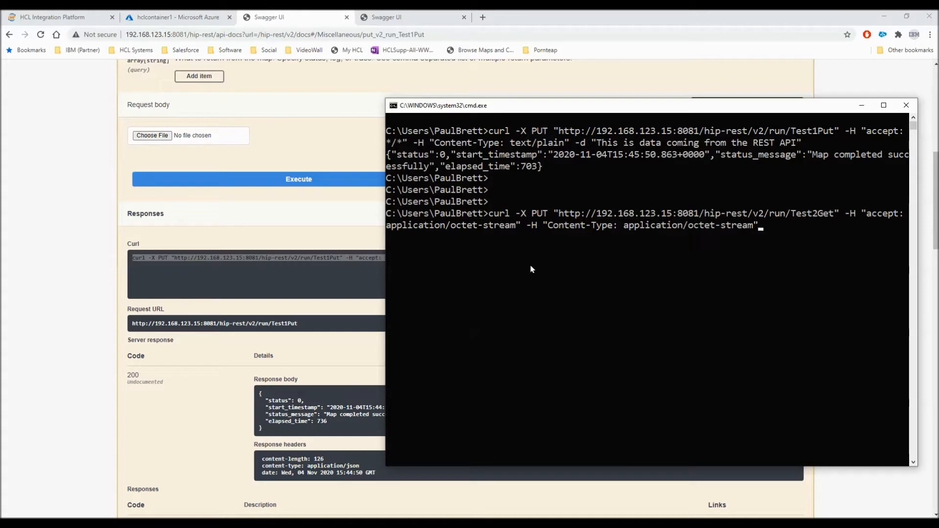
pyautogui.press('Return')
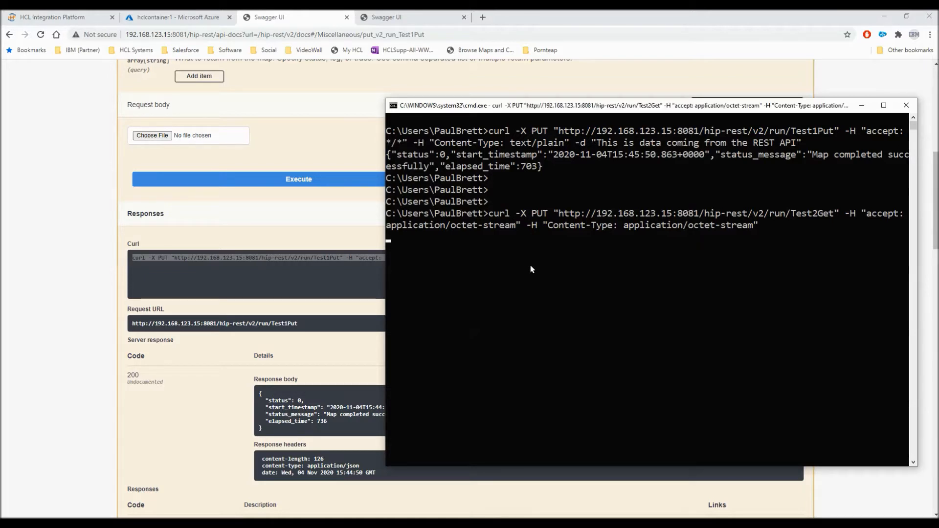
pyautogui.moveTo(387, 237); pyautogui.dragTo(591, 240)
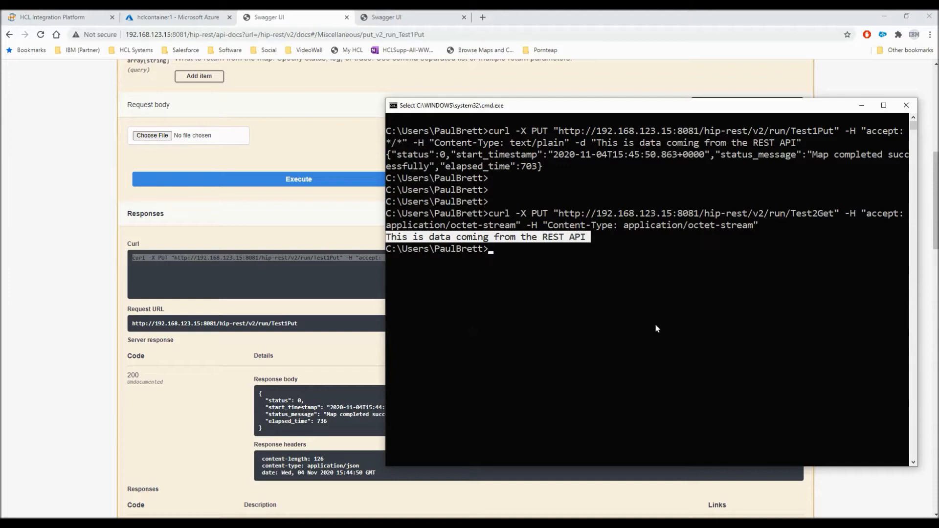
# - Switch to Microsoft Azure and refresh hclcontainer1 to check blobName after the command-line calls
pyautogui.click(206, 23)
pyautogui.click(205, 22)
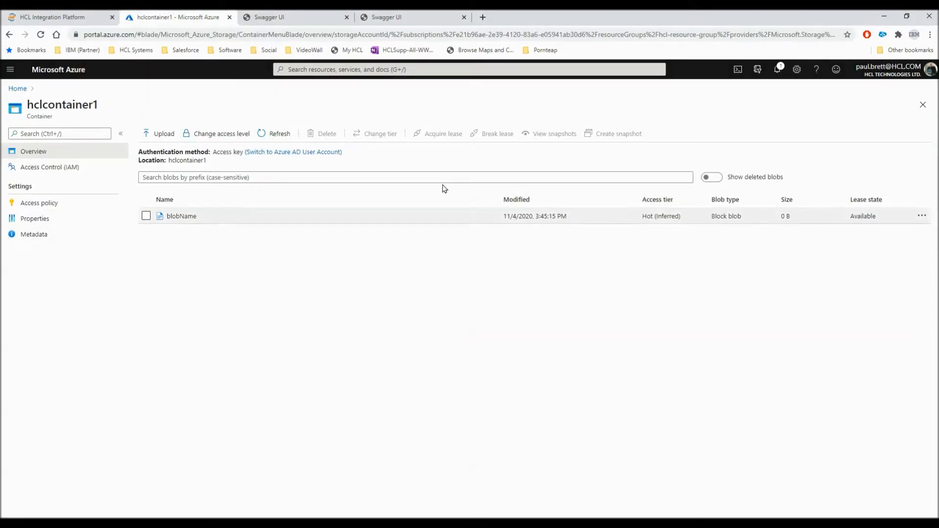
pyautogui.click(271, 135)
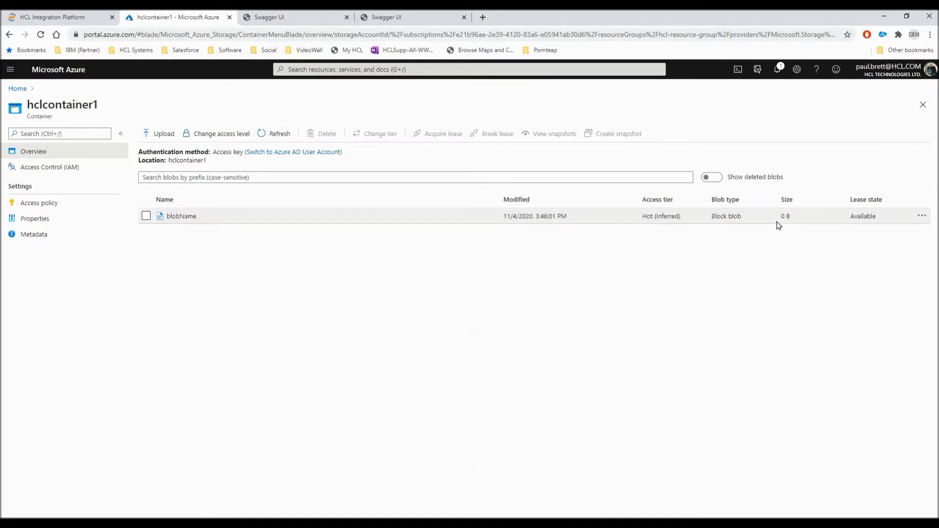